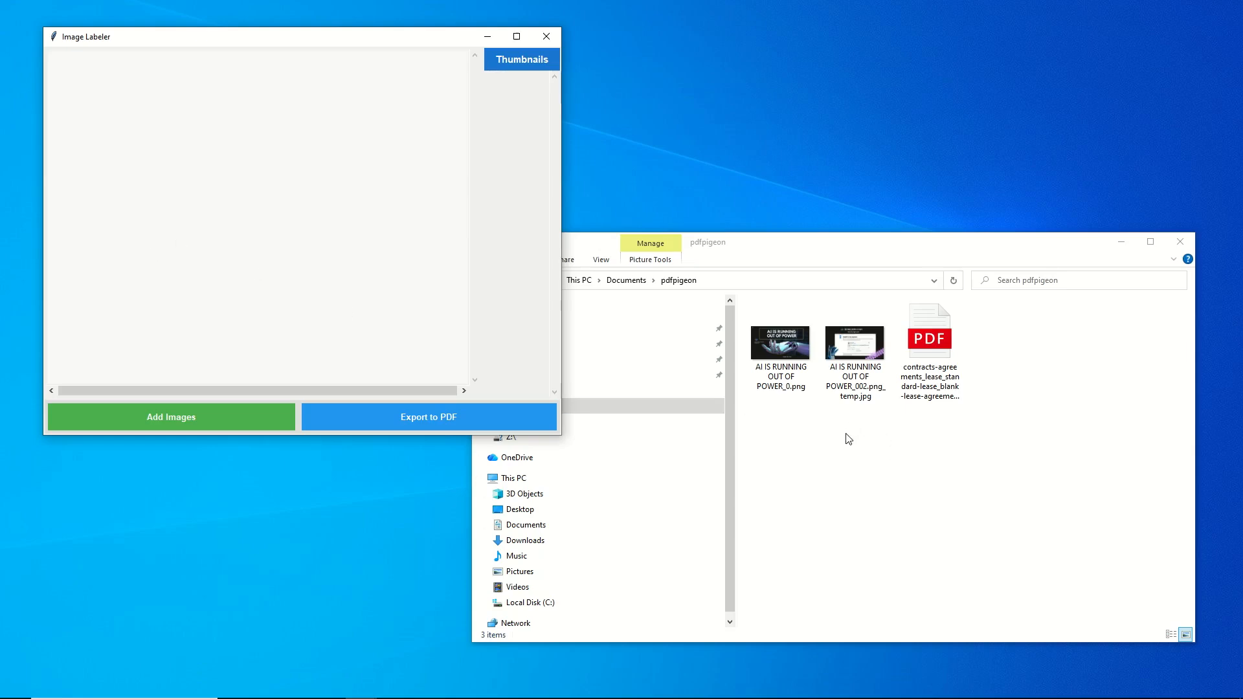
Step: Add the lease agreement PDF from the pdfpigeon folder to the Image Labeler and dismiss the import confirmation
drag(921, 383, 206, 250)
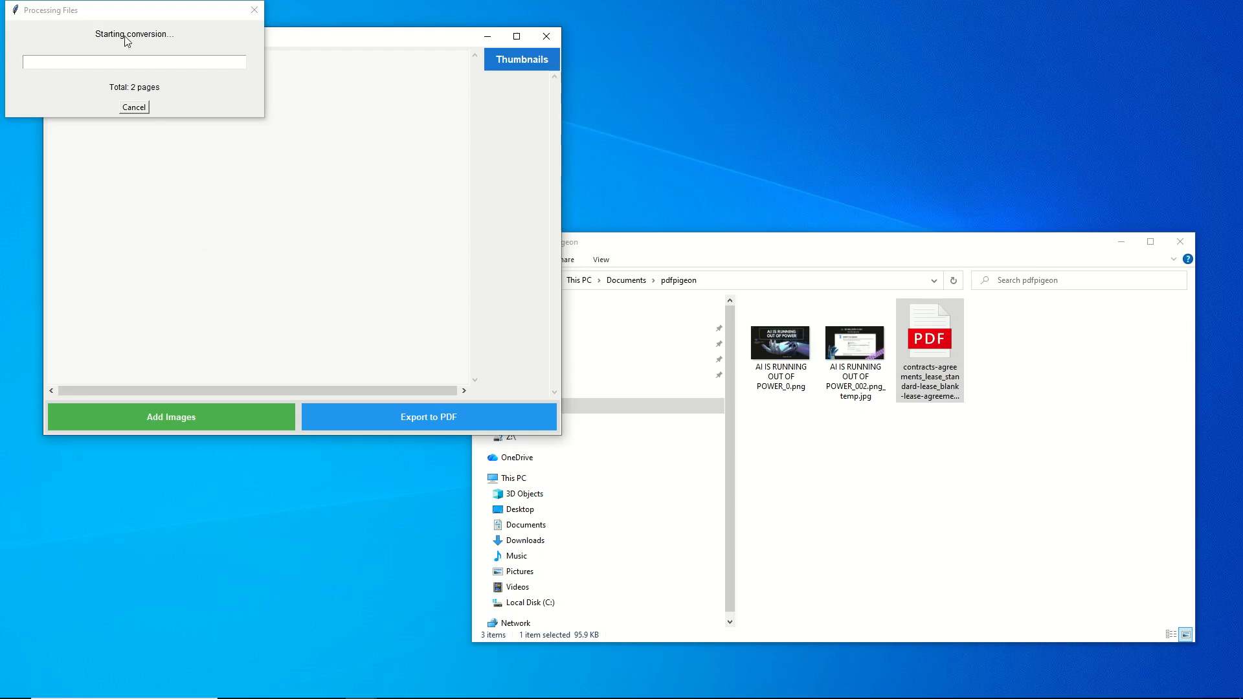
drag(91, 8, 165, 123)
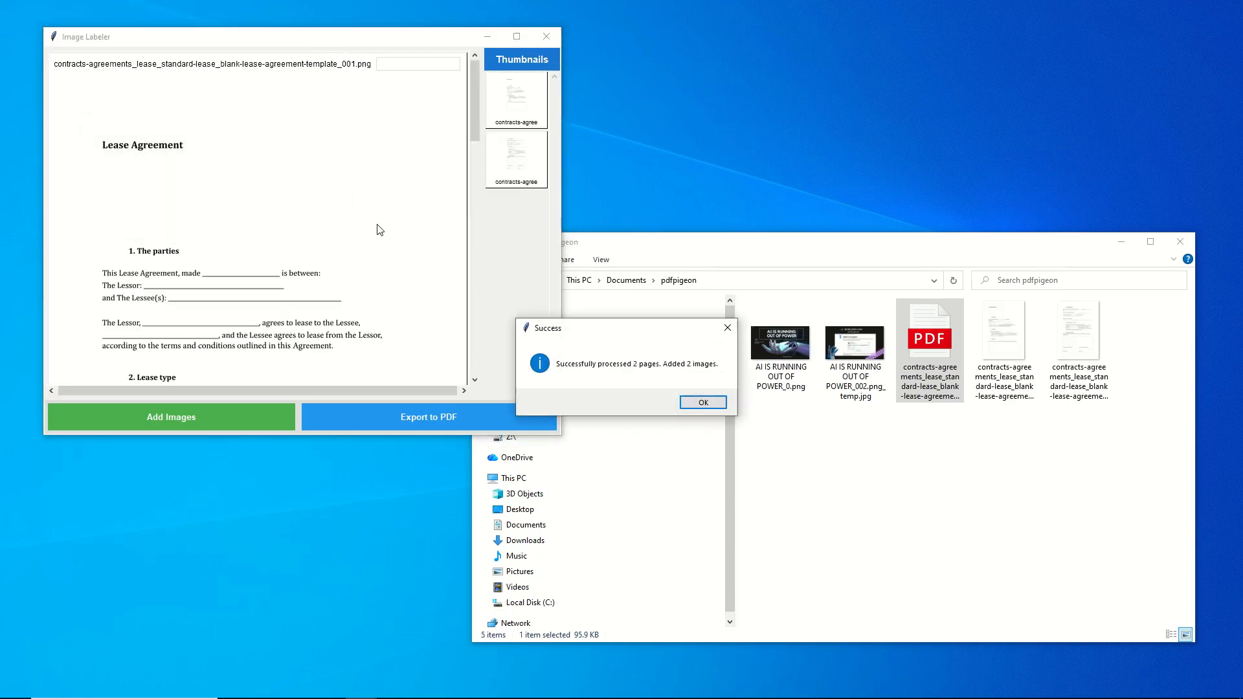
click(703, 402)
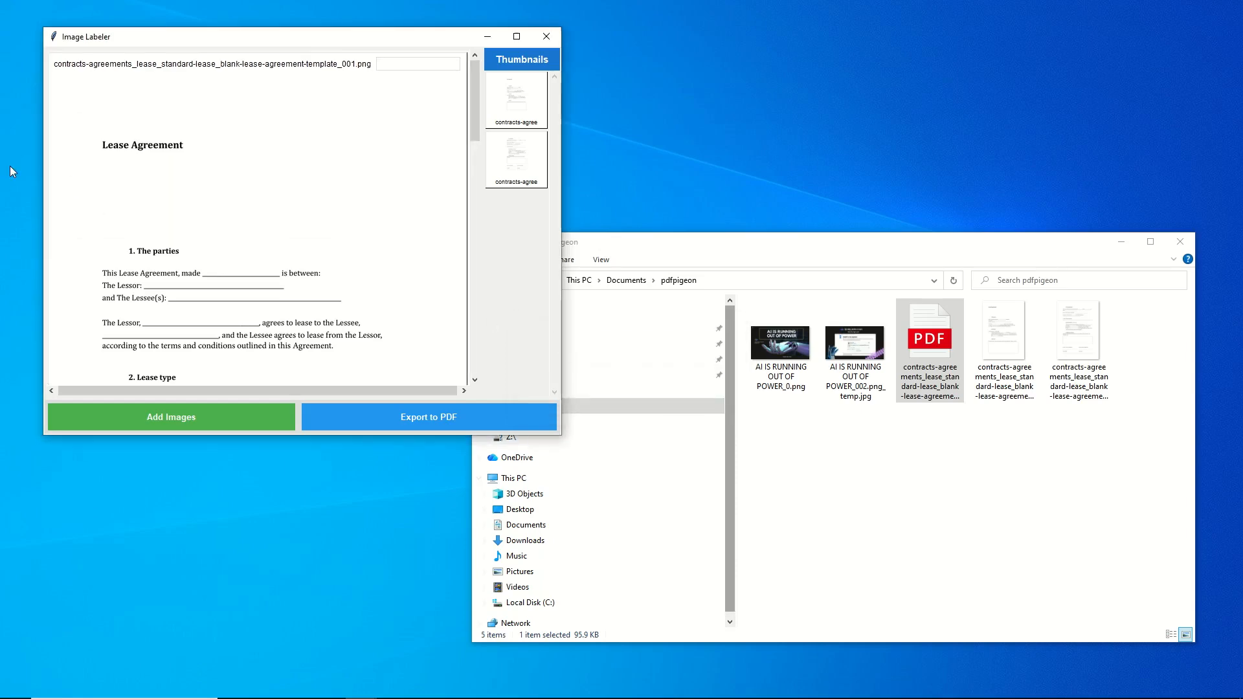
Step: Look through the imported lease agreement pages from the first page to the second and back
scroll(143, 187, down, 1)
scroll(143, 186, up, 1)
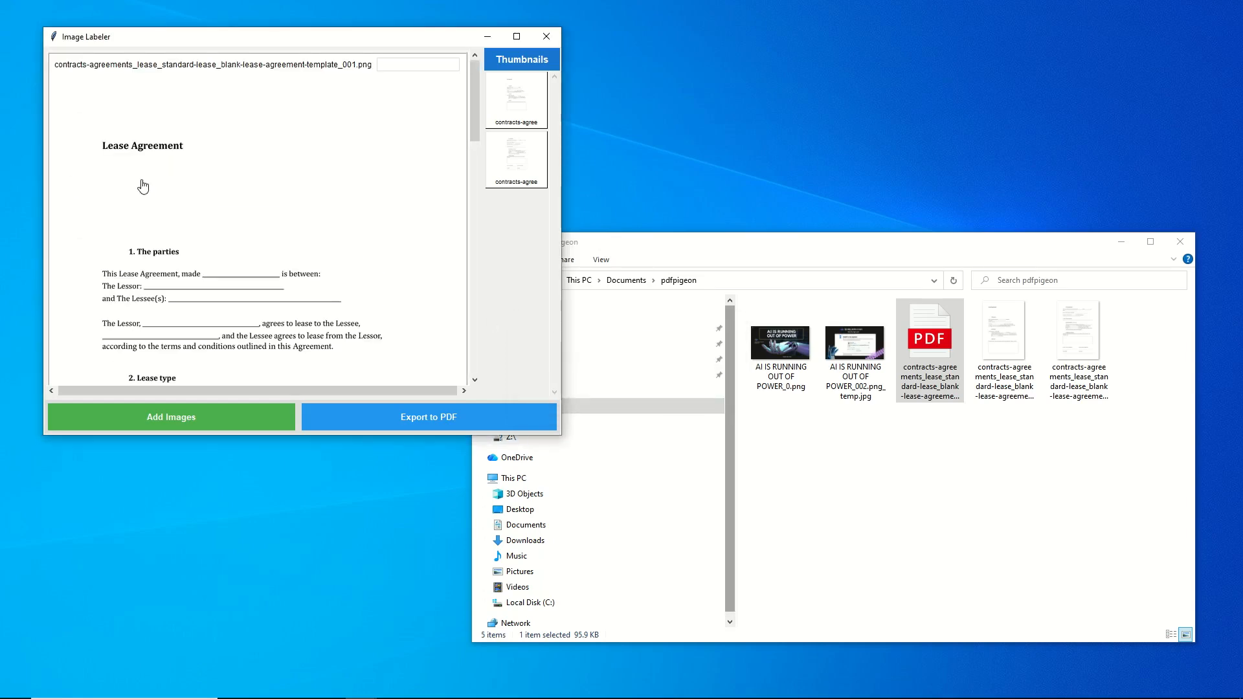
scroll(143, 188, down, 1)
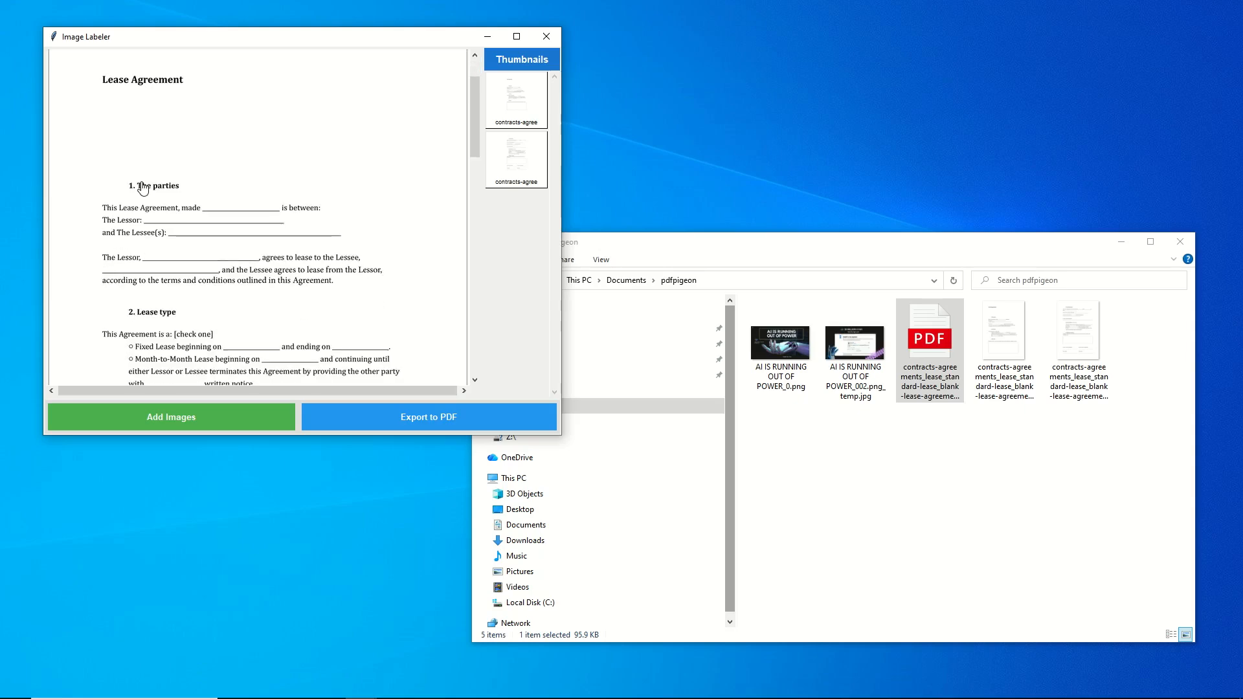
scroll(203, 221, down, 3)
scroll(203, 220, down, 10)
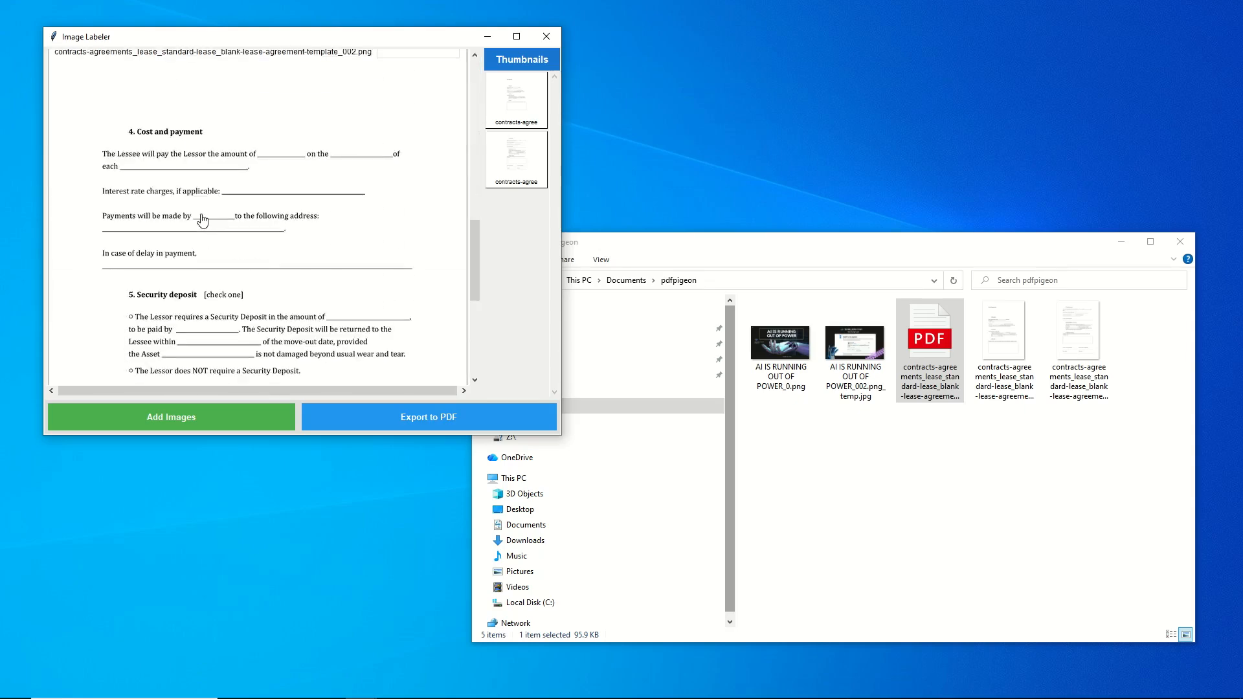
scroll(201, 240, up, 7)
scroll(200, 248, up, 8)
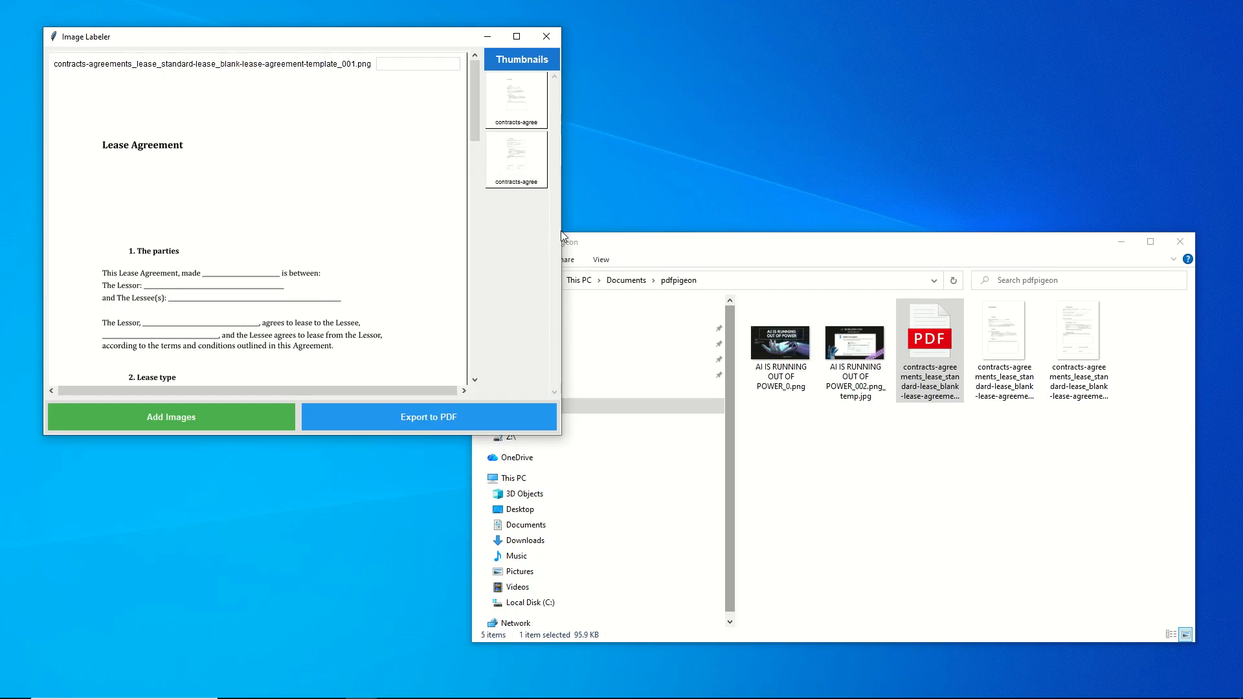
Step: Widen the Image Labeler window and add AI IS RUNNING OUT OF POWER_002.png_temp.jpg from the pdfpigeon folder
drag(562, 231, 803, 231)
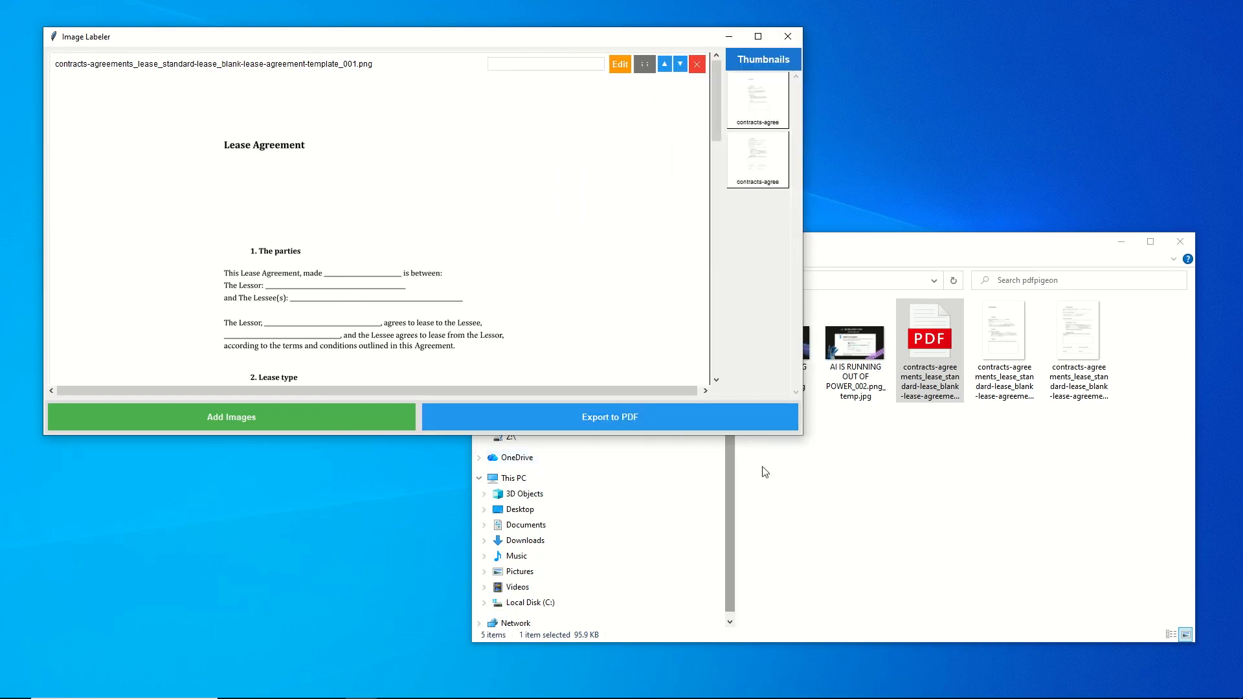
click(924, 478)
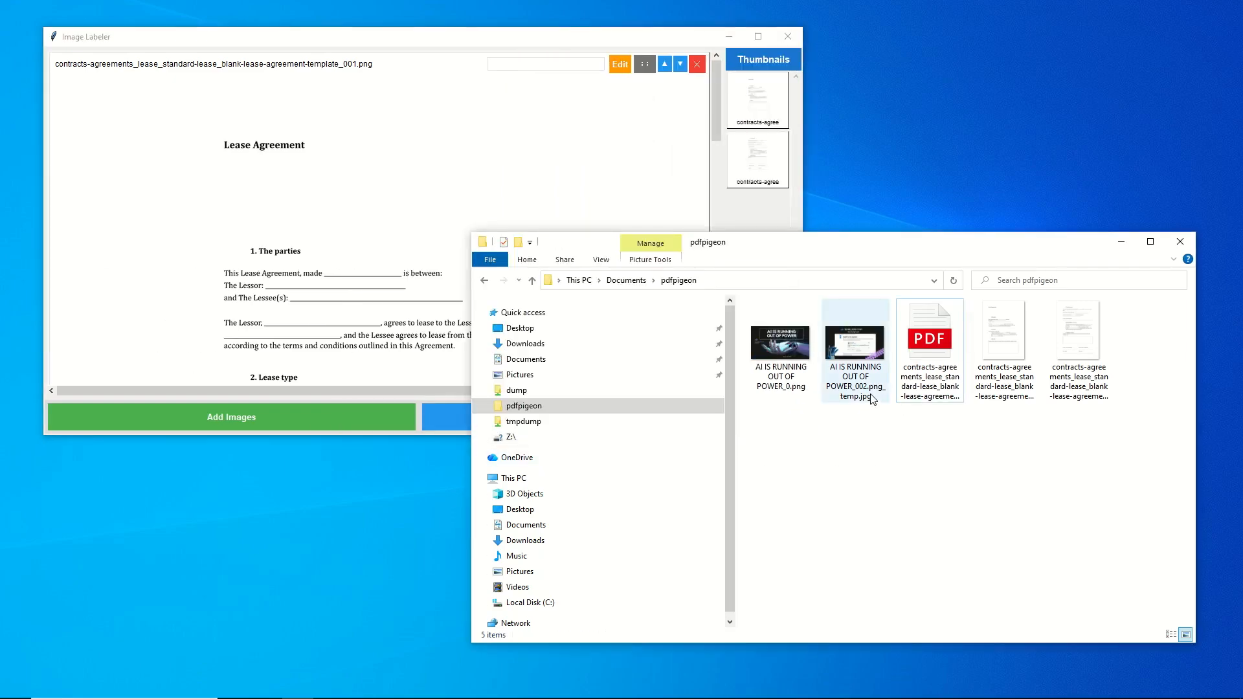
drag(903, 253, 837, 379)
drag(786, 492, 742, 276)
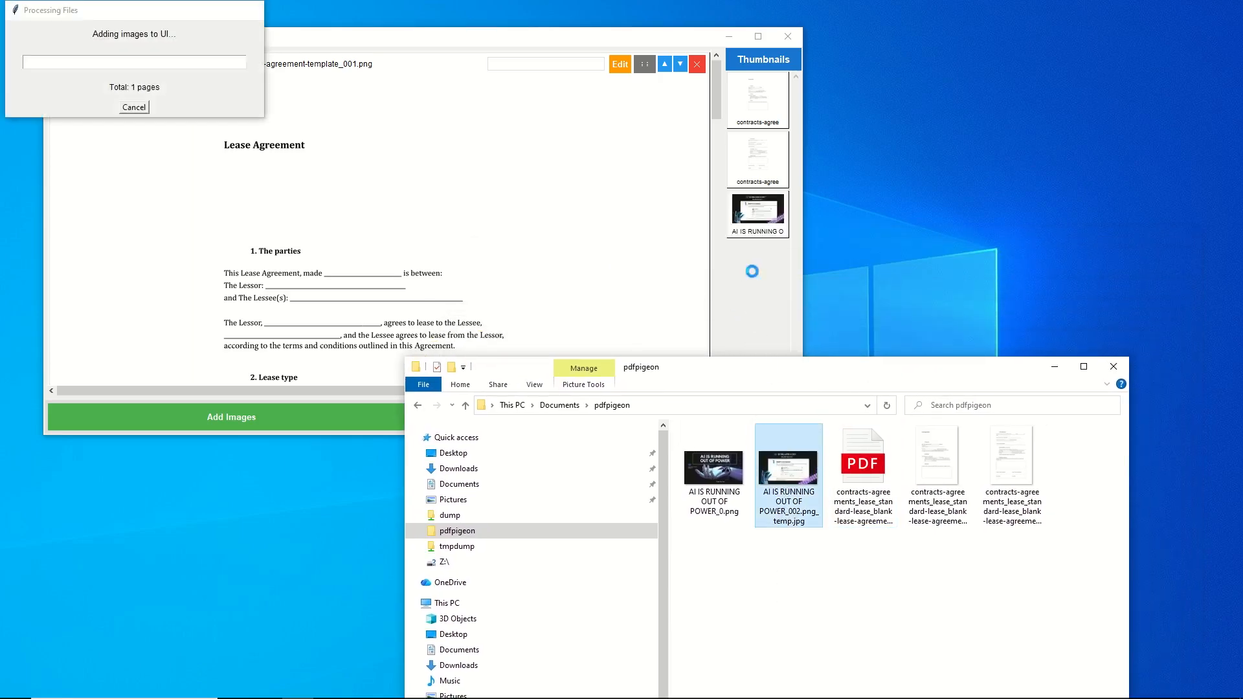
click(703, 402)
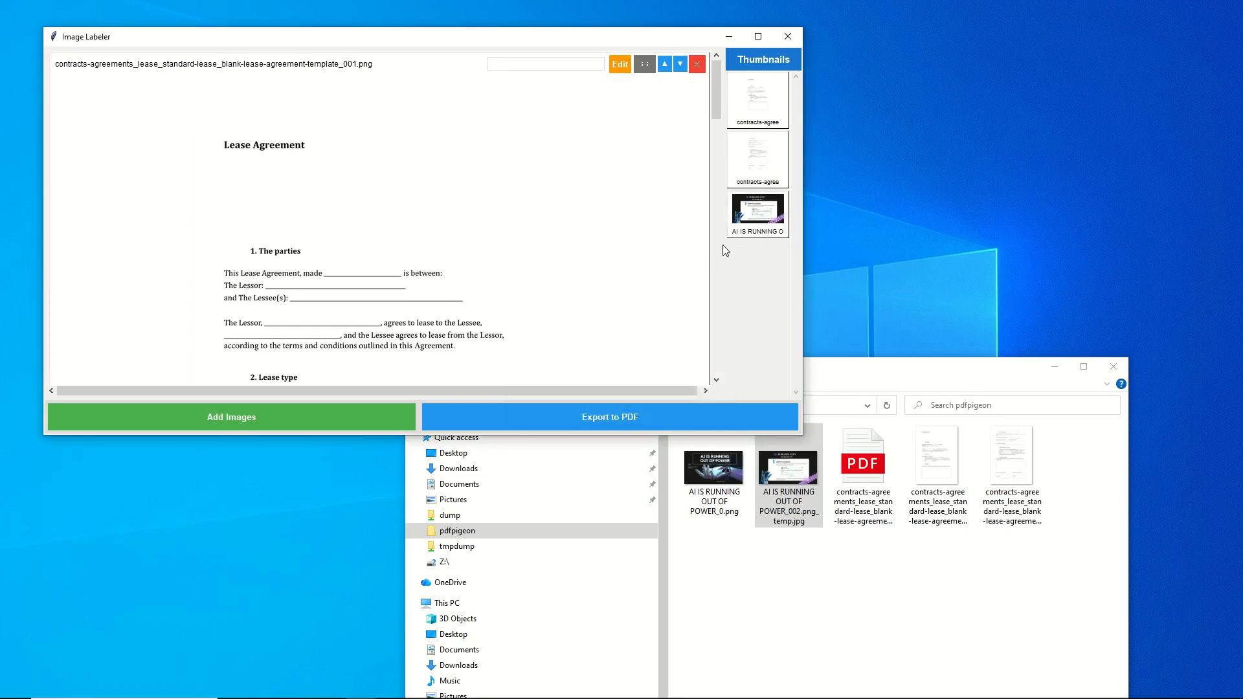
Step: View the added AI IS RUNNING OUT OF POWER image and reorder it between the two lease pages
click(768, 224)
scroll(324, 277, down, 1)
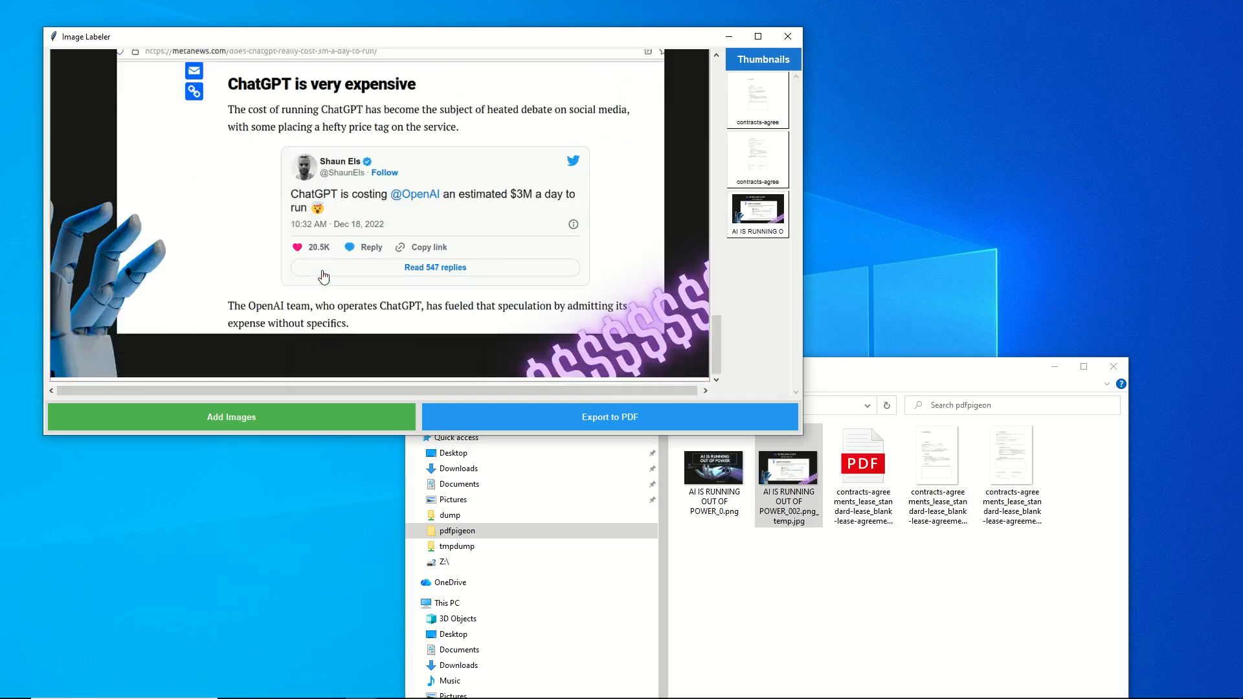
scroll(323, 277, up, 3)
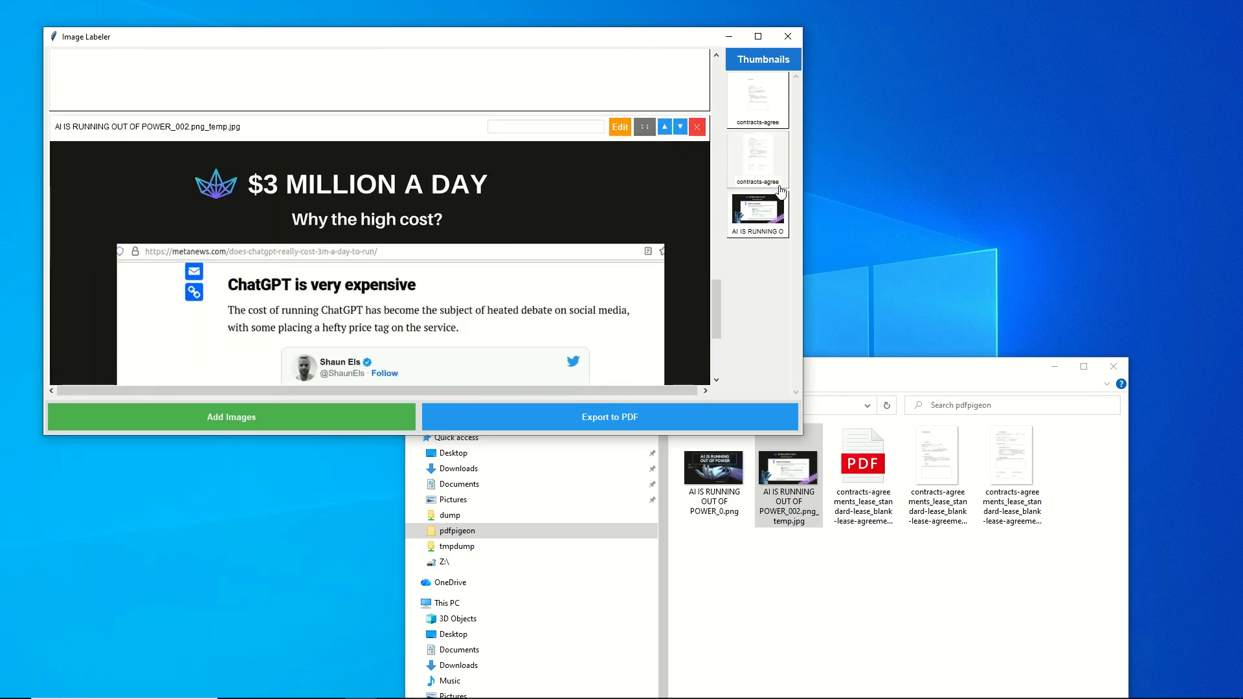
drag(752, 221, 760, 160)
scroll(674, 265, up, 1)
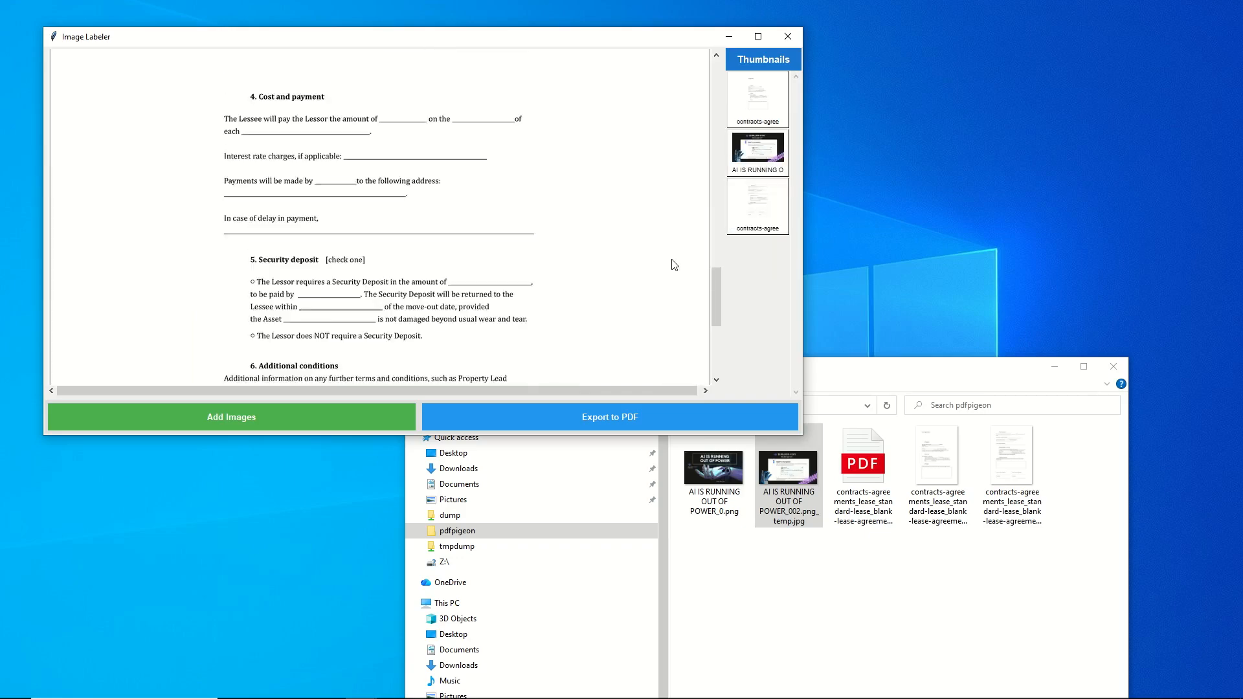
Step: Label the AI IS RUNNING OUT OF POWER image "Image 1"
scroll(674, 265, up, 15)
click(558, 217)
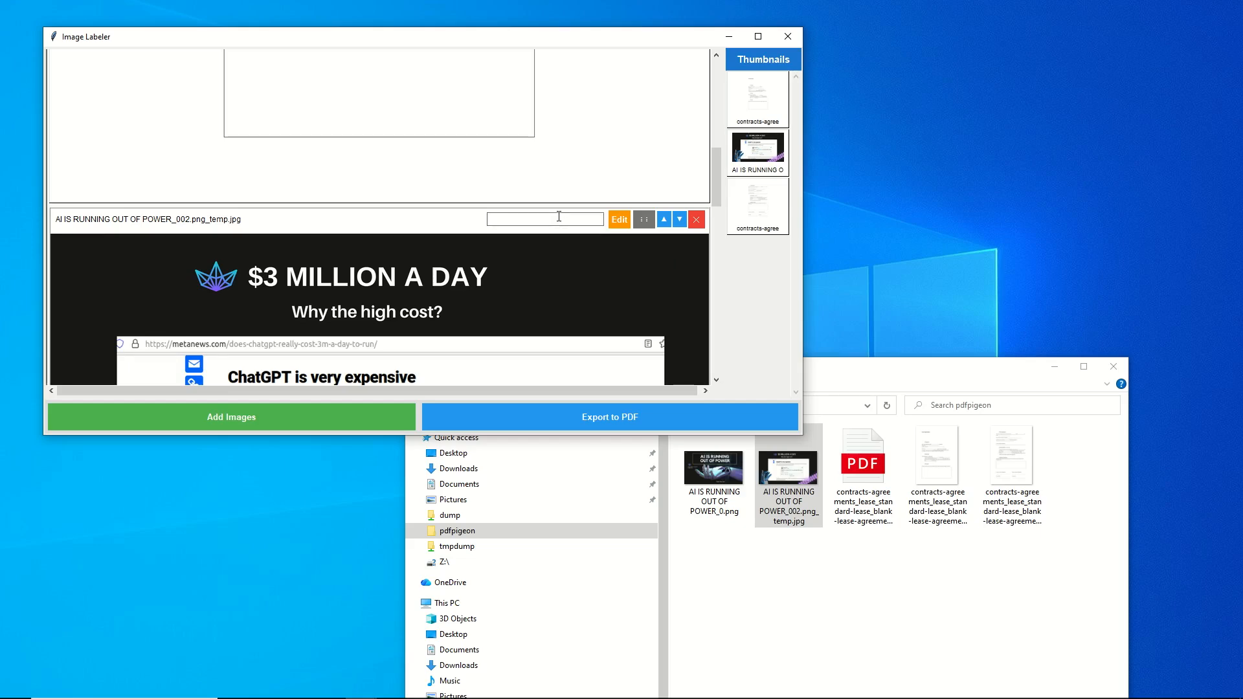
text(Image 1)
Step: Open the first lease page in the Image Editor and set the drawing color to black
scroll(577, 174, up, 10)
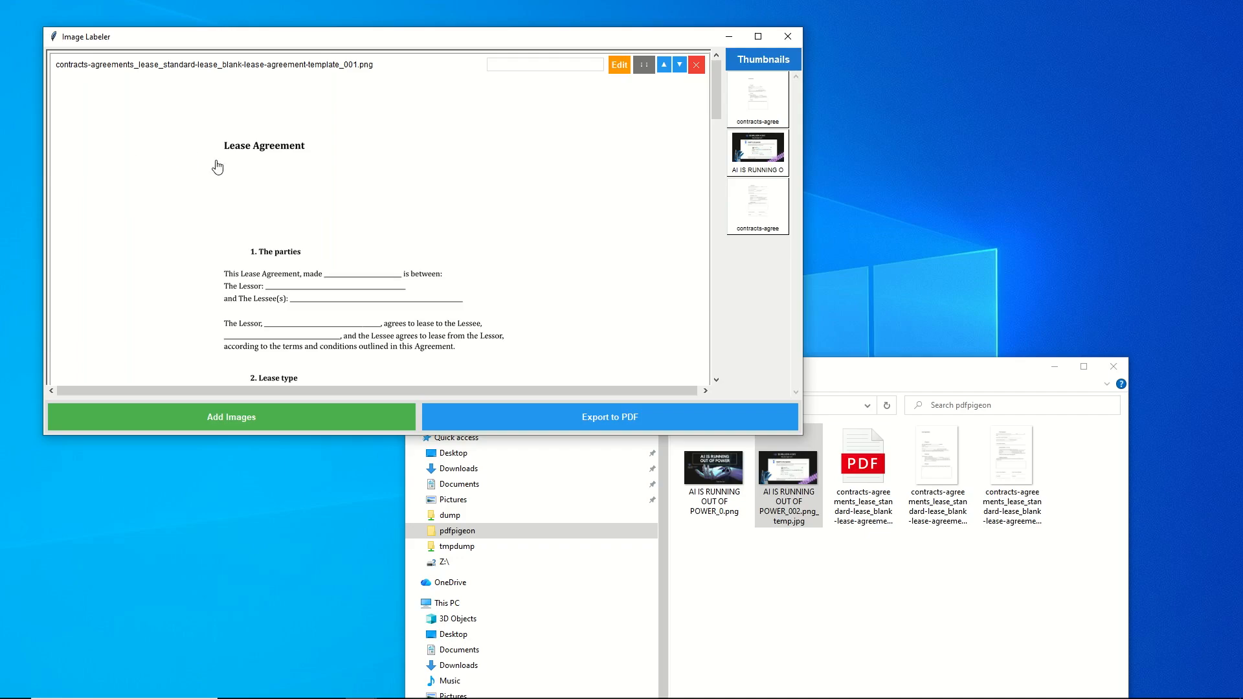
click(620, 70)
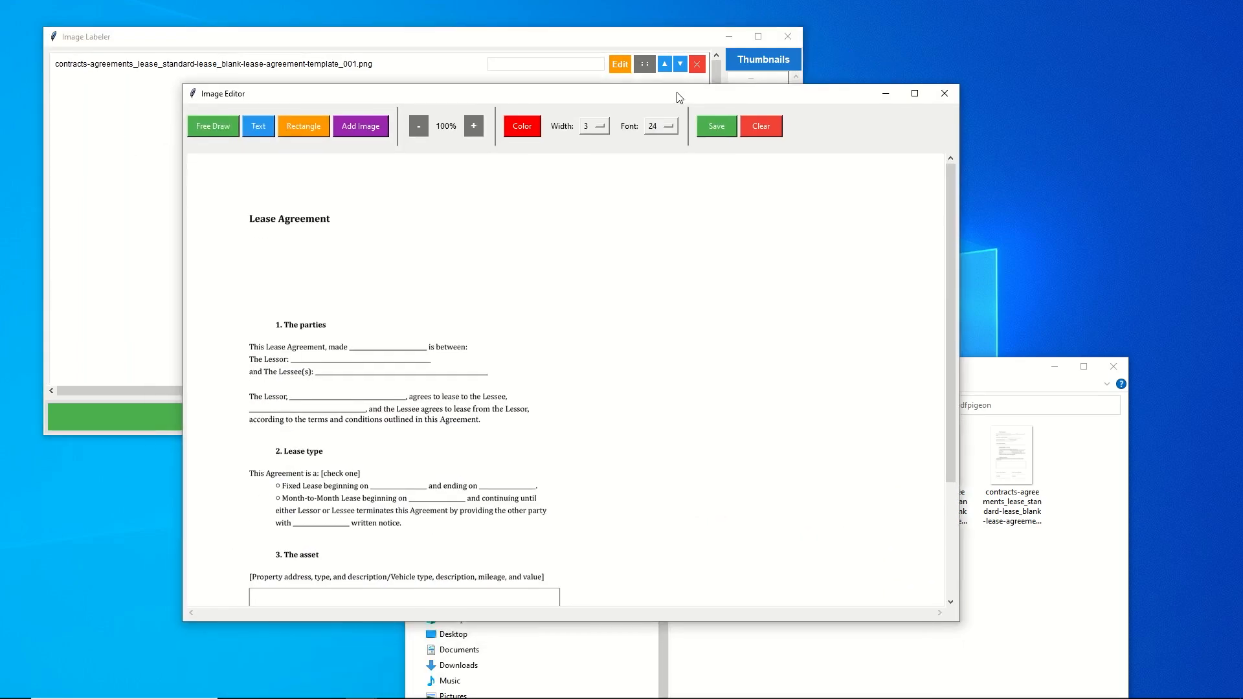
click(533, 131)
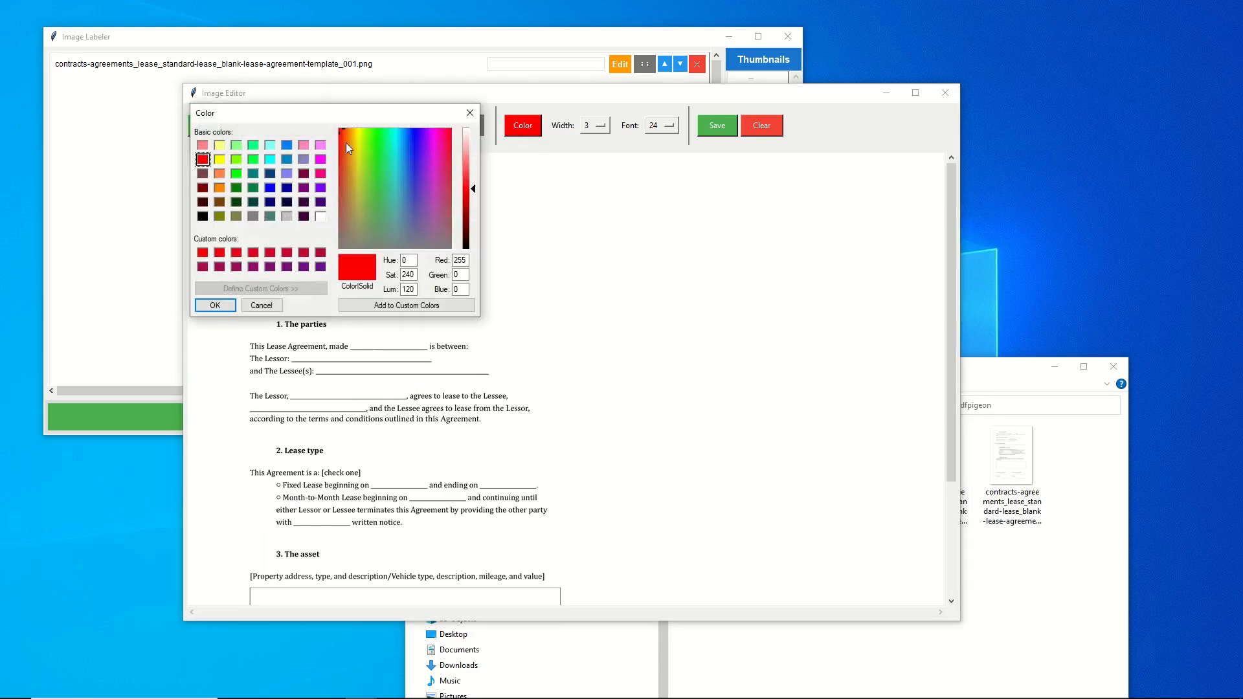
click(202, 217)
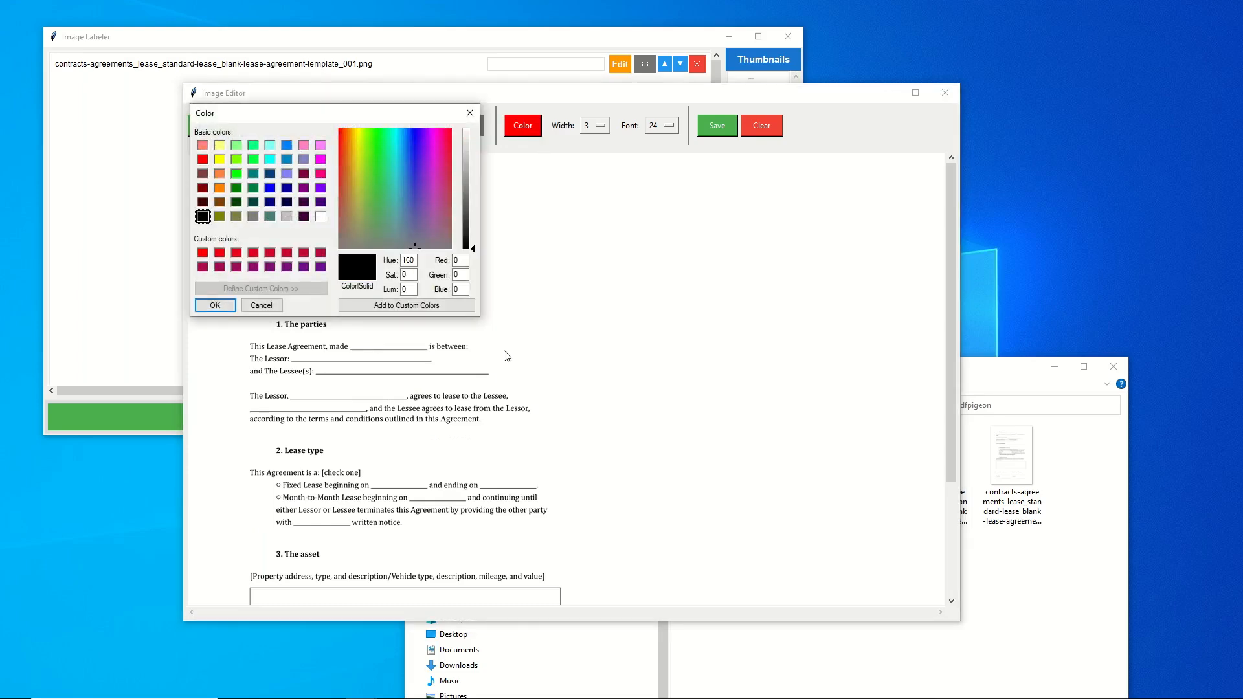
click(198, 305)
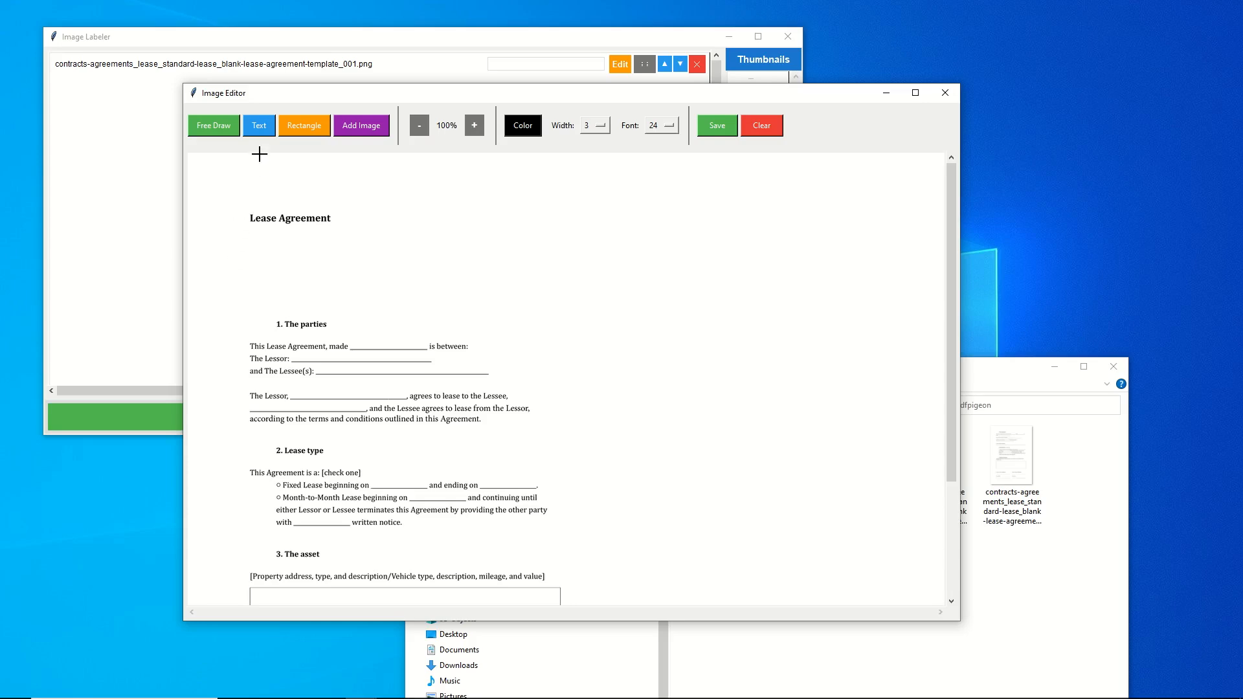
Step: Add the text "test text" under "1. The parties" and place it on the blank after "This Lease Agreement, made"
click(265, 127)
click(367, 328)
text(test text)
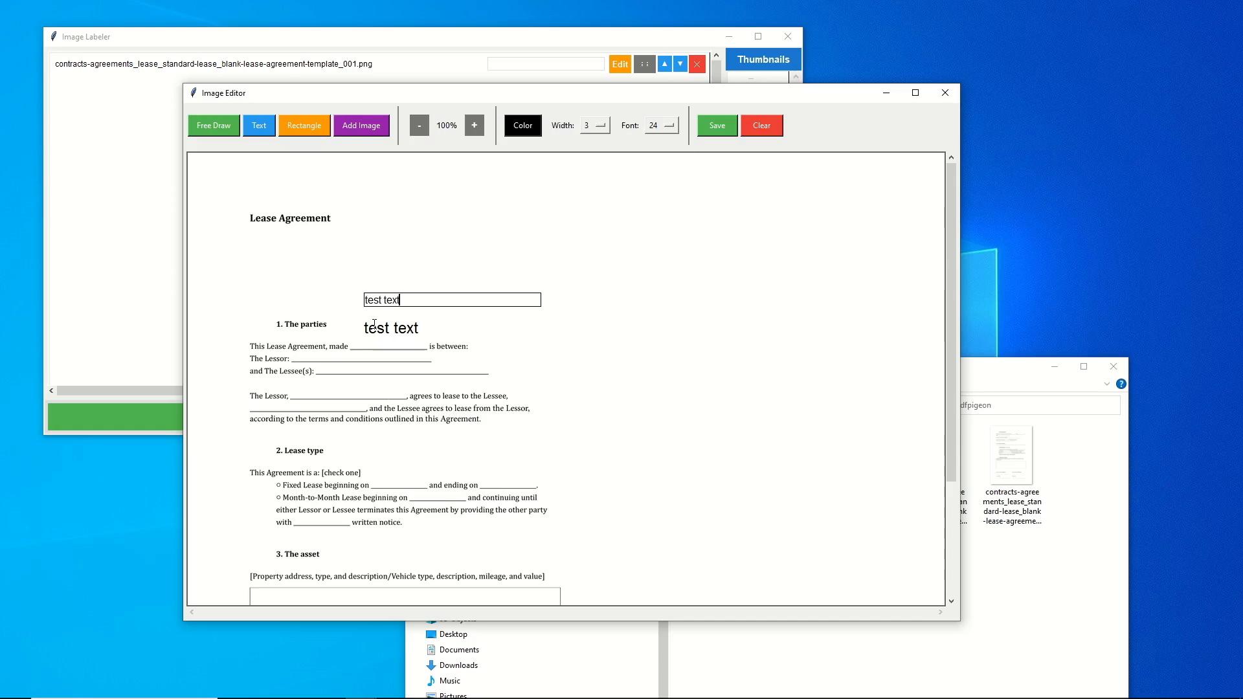
key(Return)
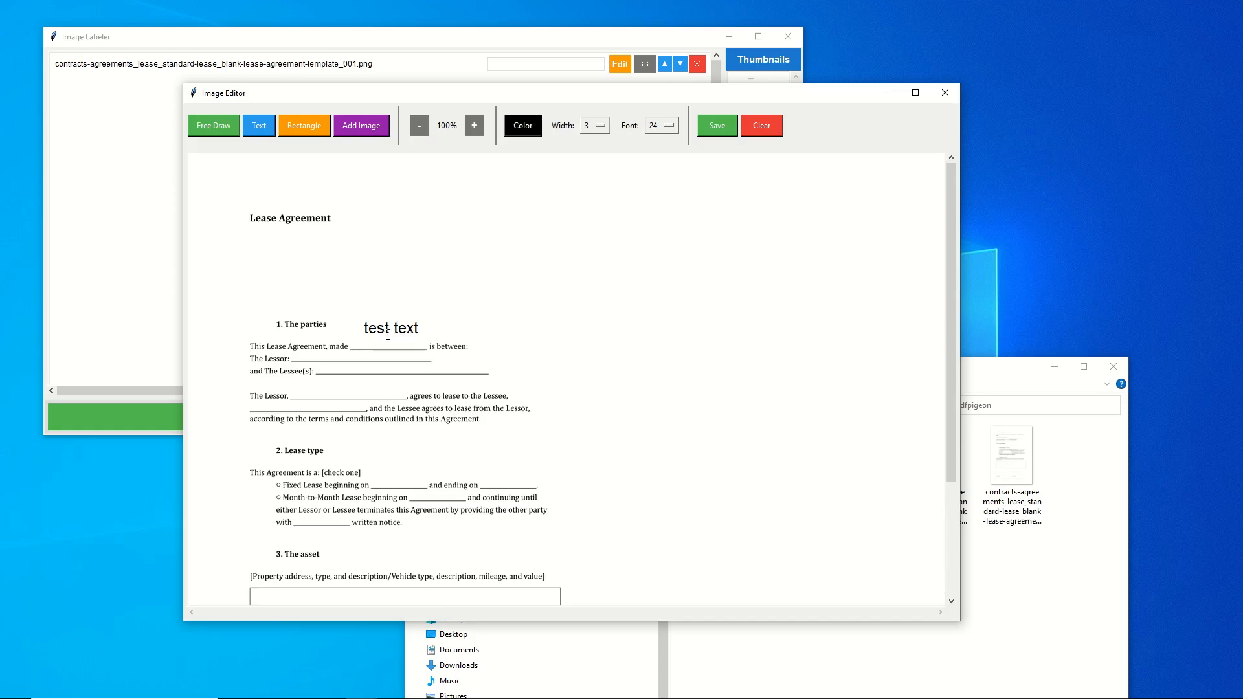
drag(395, 330, 396, 337)
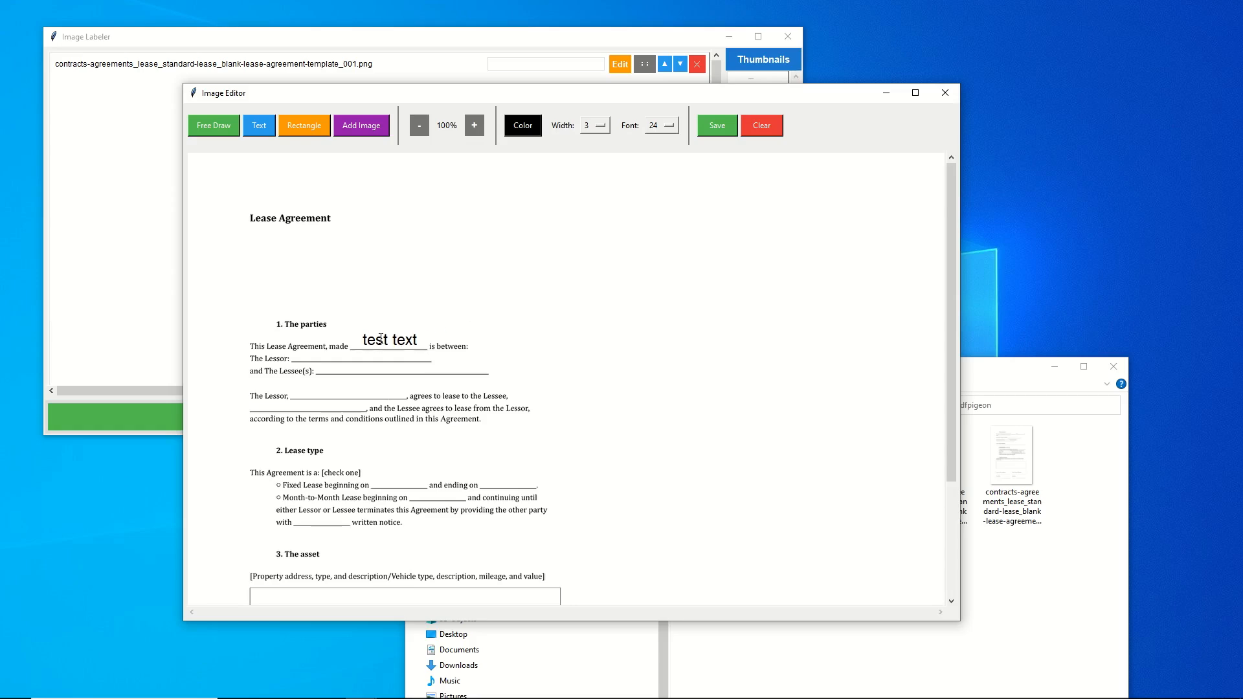
Step: Move "test text" down the page and then onto the blank after "The Lessor," in the parties section
drag(384, 338, 367, 536)
scroll(371, 519, down, 3)
drag(365, 417, 333, 259)
scroll(574, 242, up, 2)
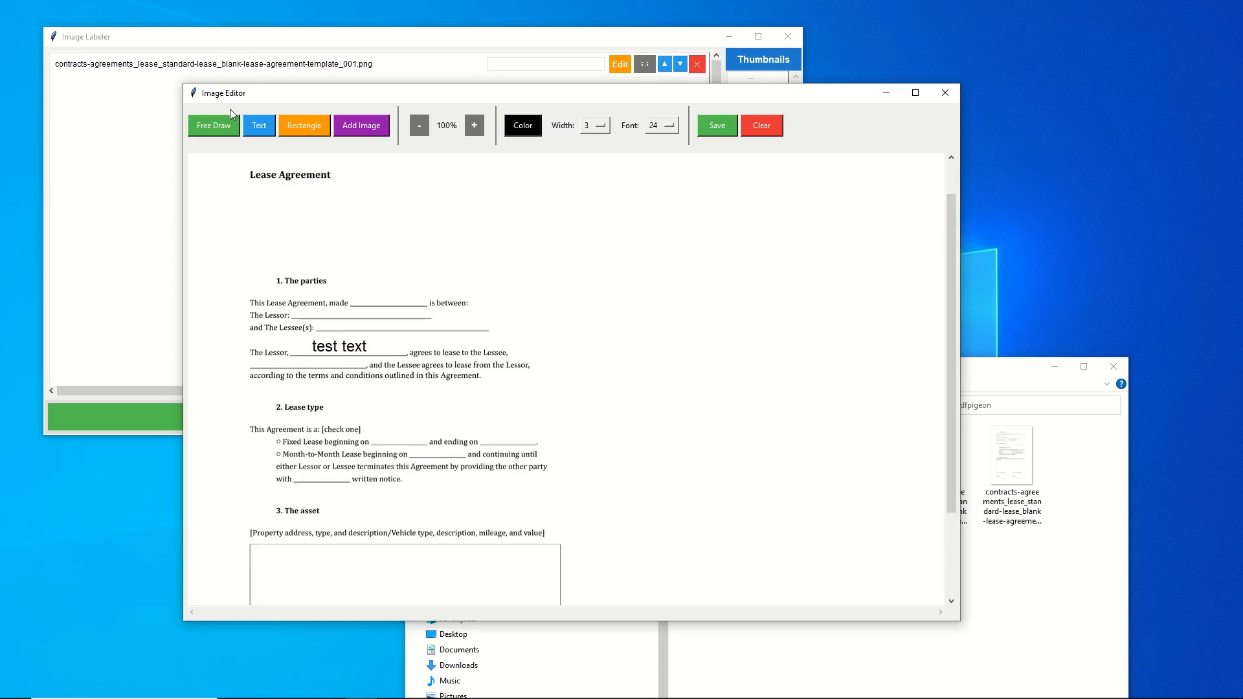
Step: Add the property address as text in the upper part of the asset box and move "test text" onto the blank after "made"
click(253, 125)
scroll(319, 466, down, 3)
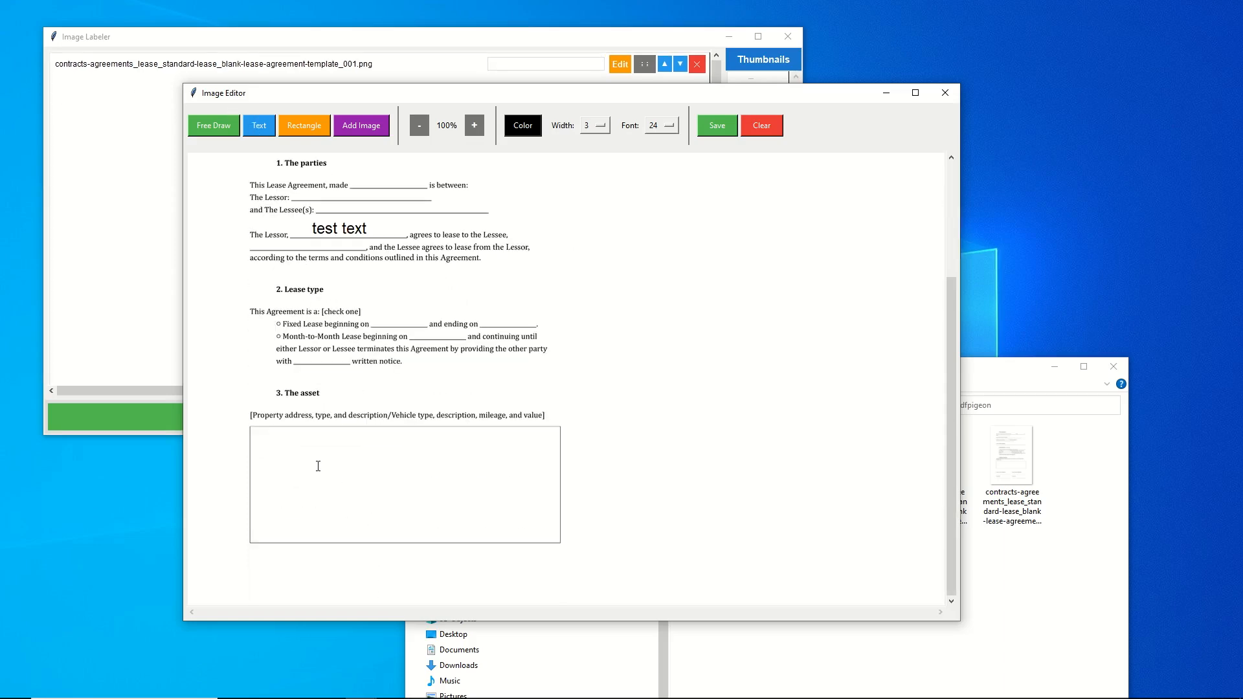
click(284, 453)
text(1234 Jump Street)
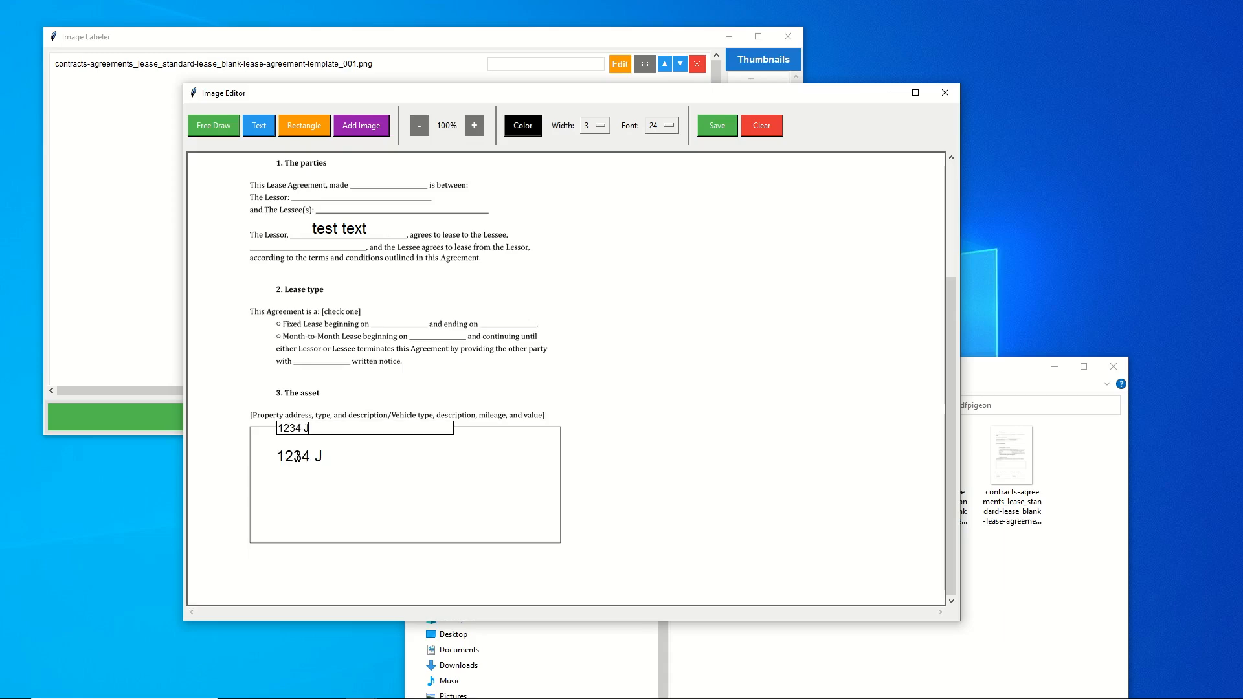
key(Return)
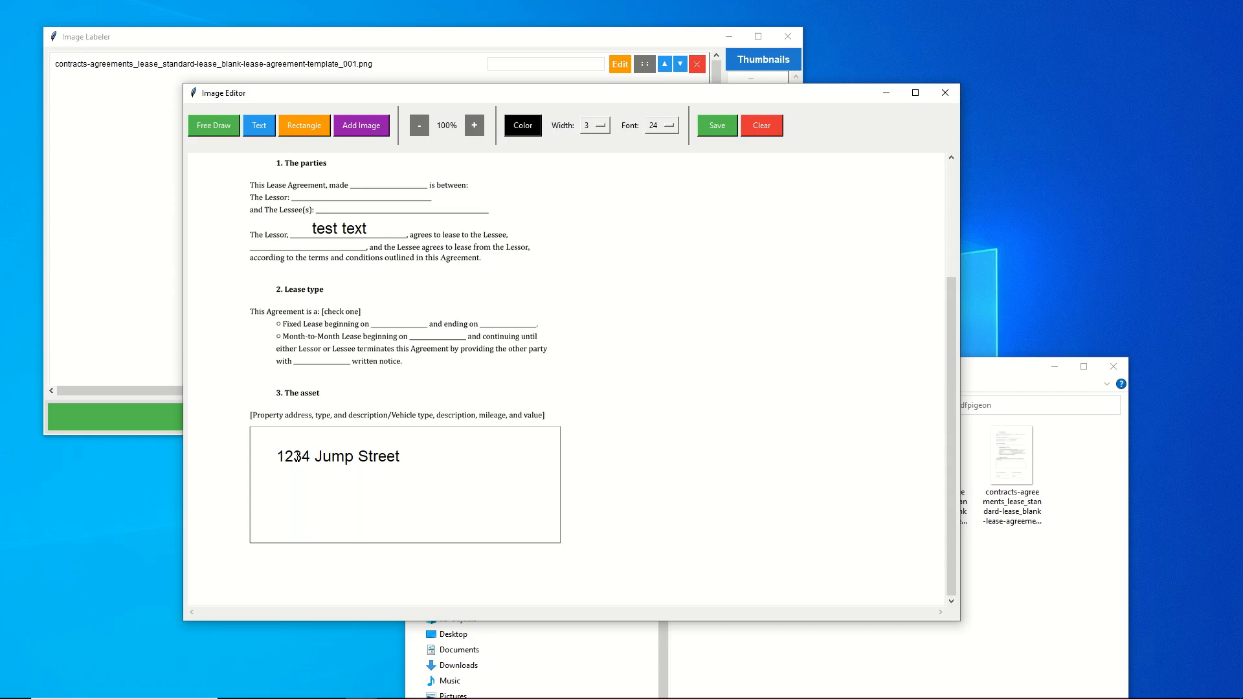
drag(297, 456, 281, 447)
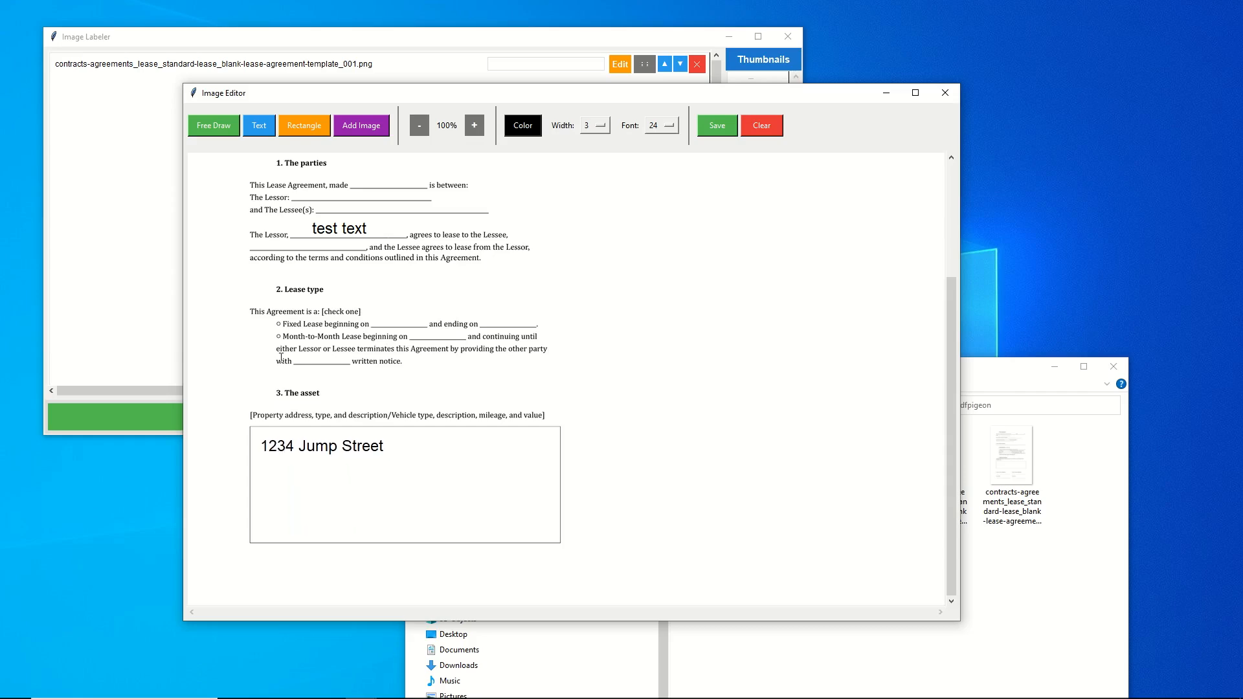
drag(326, 232, 371, 180)
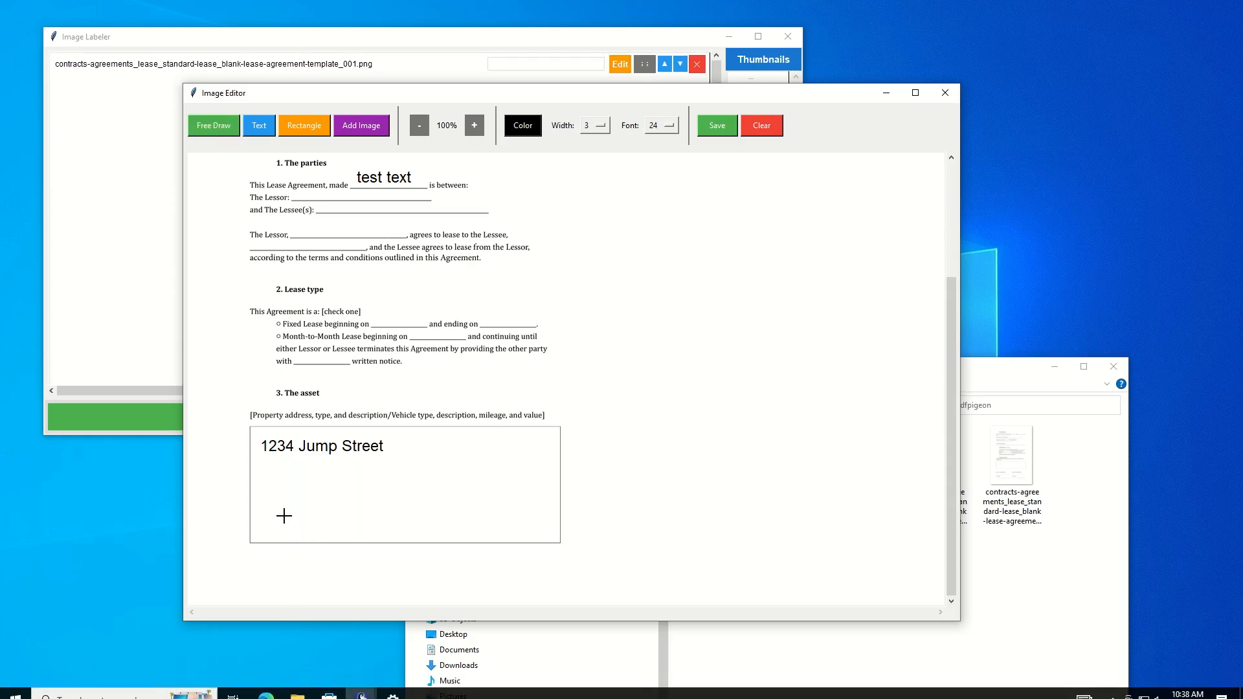
Step: Draw handwritten initials in the lower part of the asset box and save the edited page
mouse_move(273, 523)
mouse_down()
mouse_move(284, 499)
mouse_move(295, 521)
mouse_move(318, 496)
mouse_move(309, 525)
mouse_up()
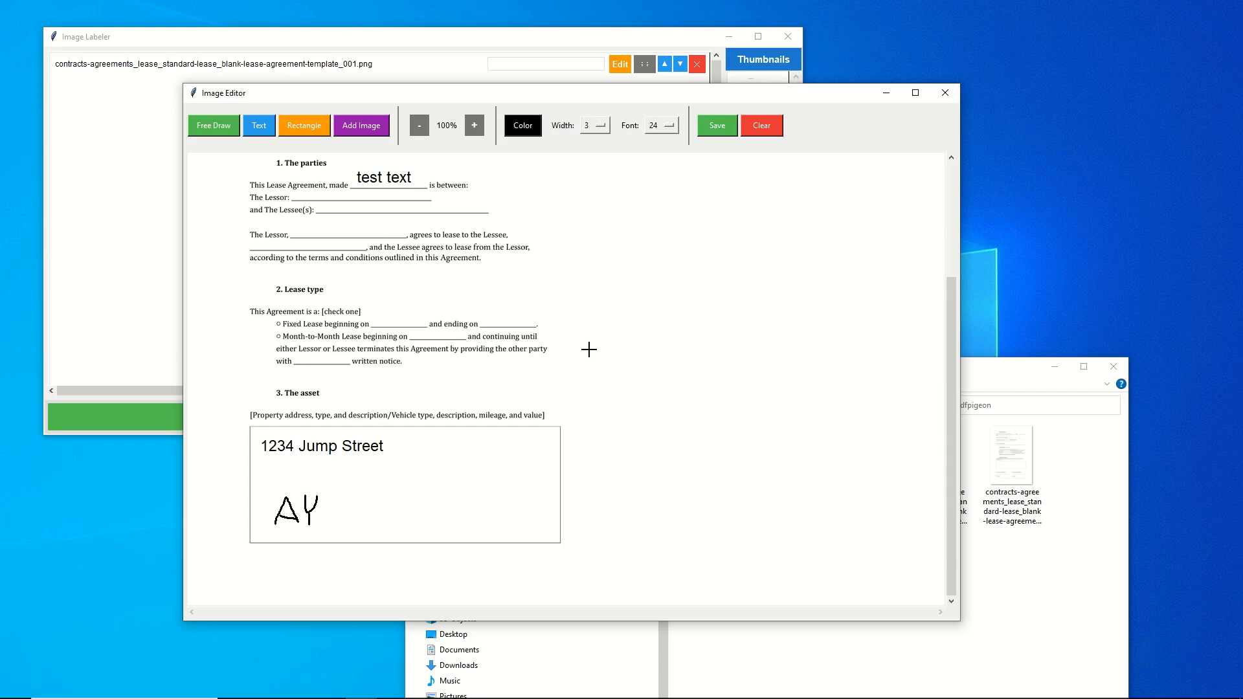
click(720, 128)
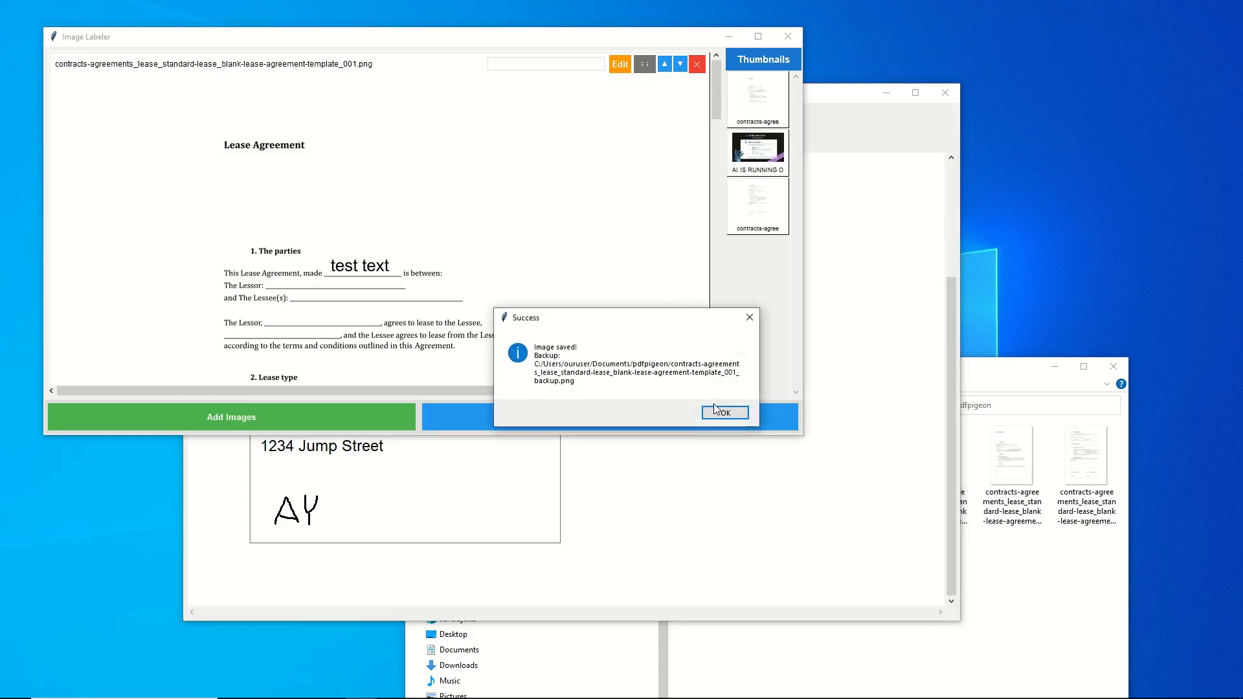
click(715, 409)
Step: Review the saved edits on the first lease page and label that page "Lease Exhibit"
scroll(305, 200, down, 5)
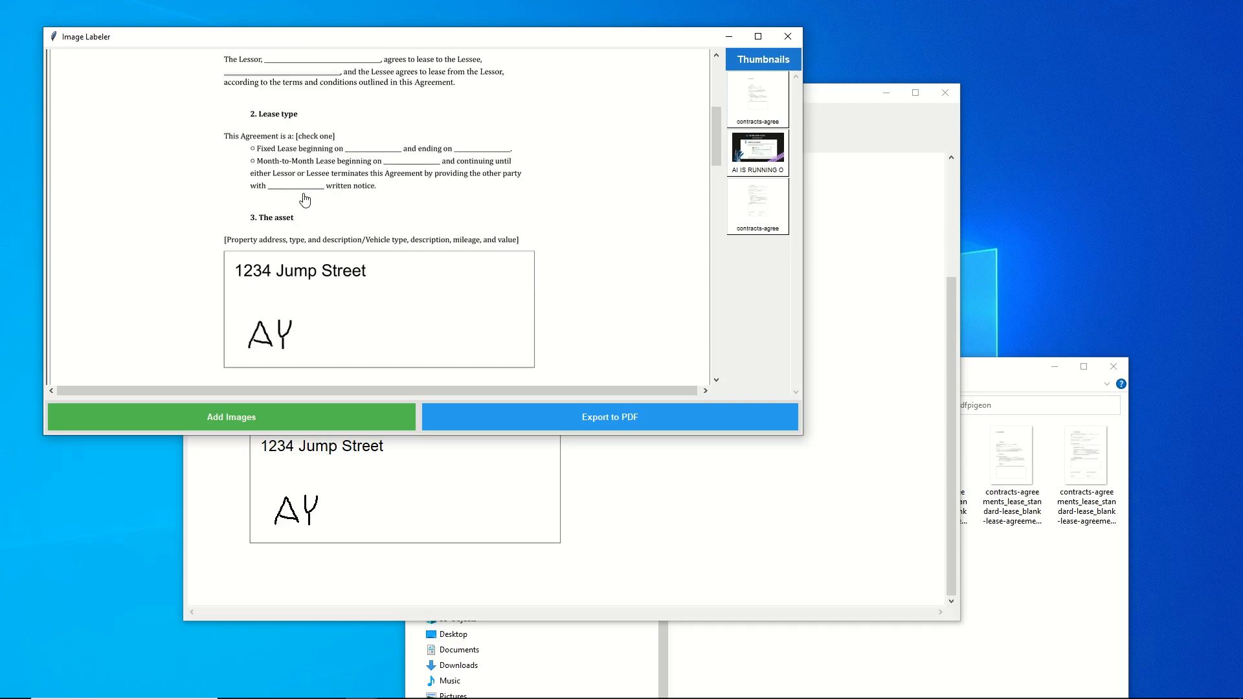
scroll(316, 172, down, 4)
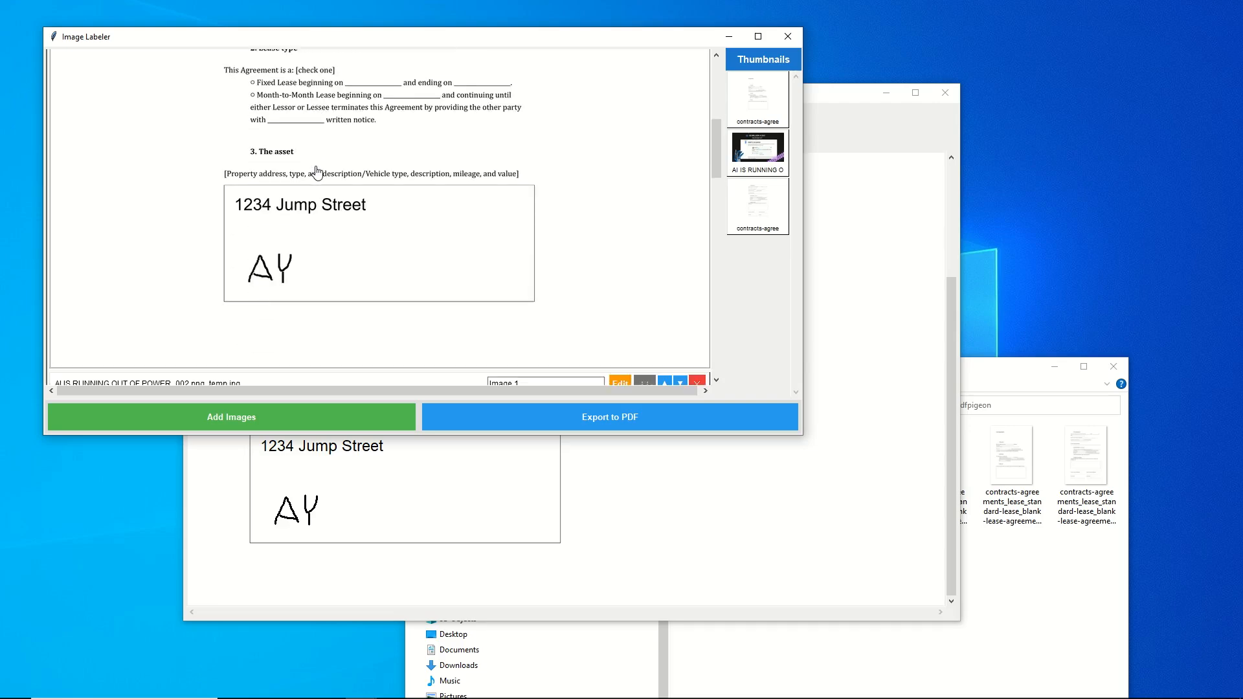
scroll(337, 210, up, 6)
scroll(338, 212, down, 5)
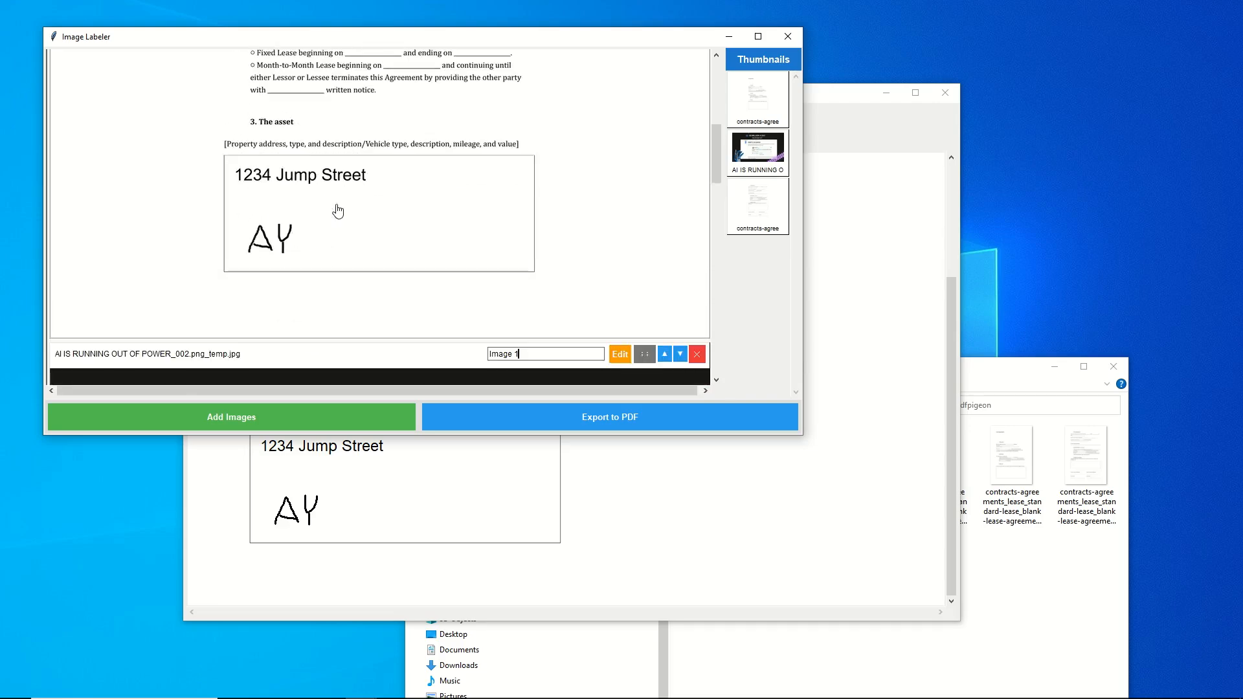
scroll(338, 212, up, 10)
click(562, 70)
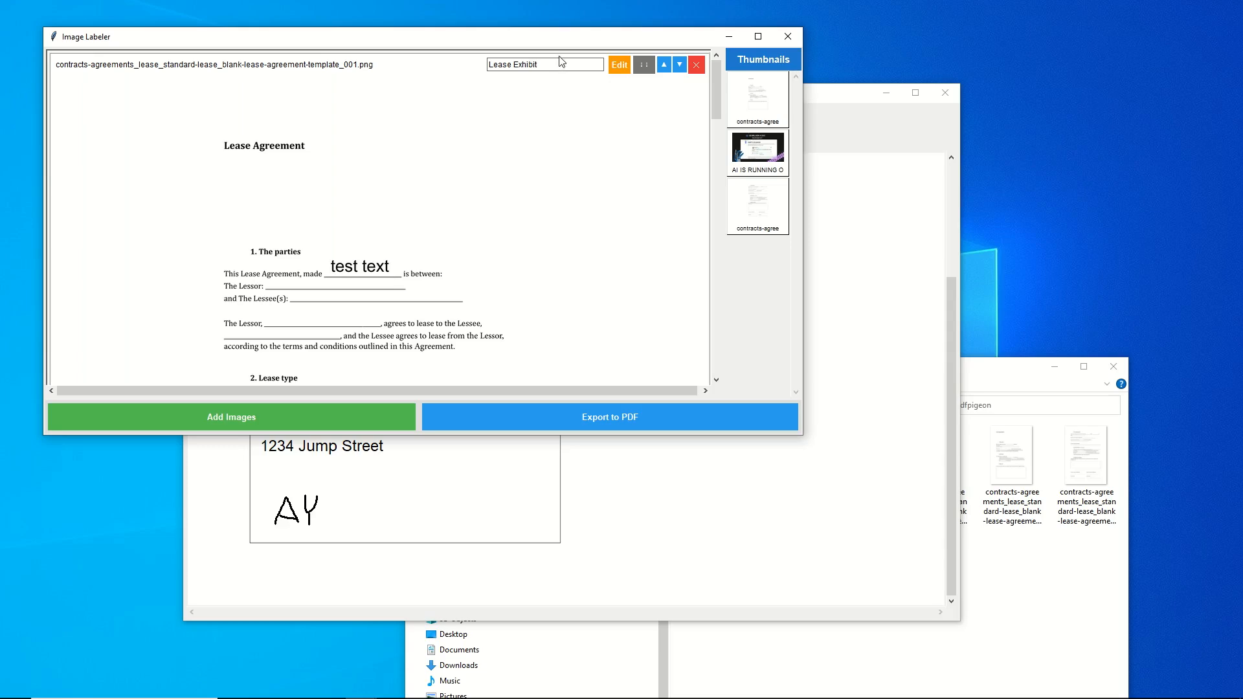
Step: Open the second lease page for editing and insert the "AI IS RUNNING" picture into it
scroll(583, 234, down, 15)
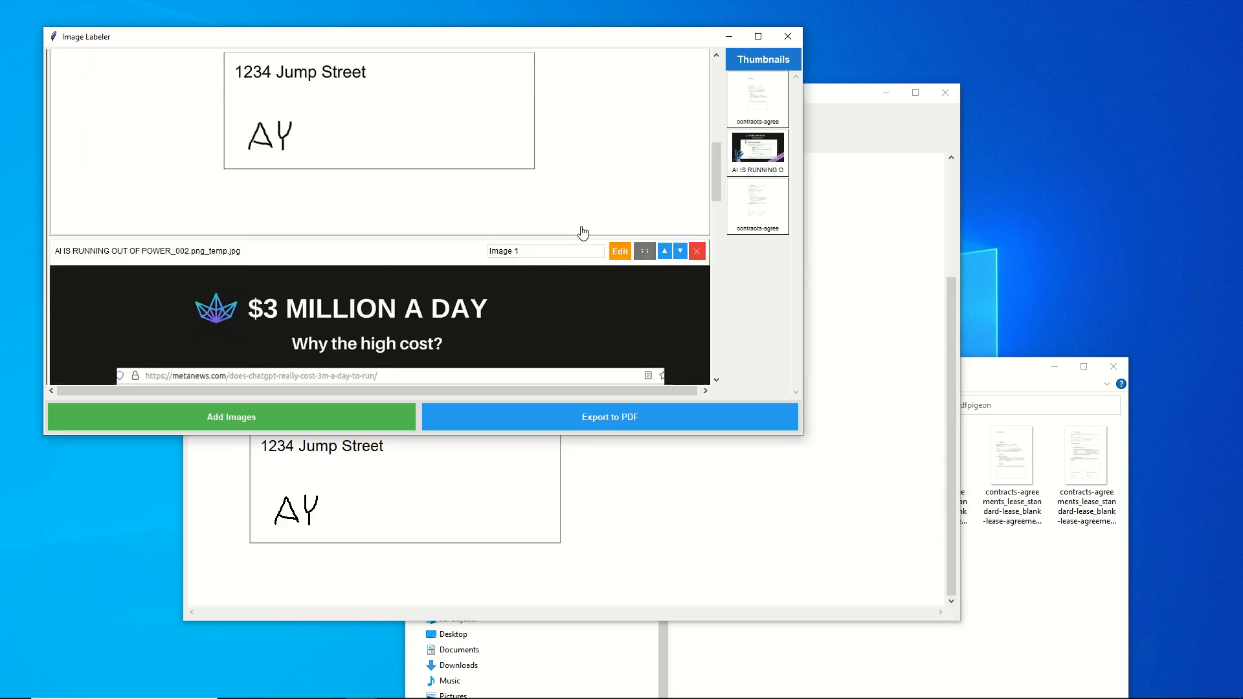
scroll(579, 233, down, 12)
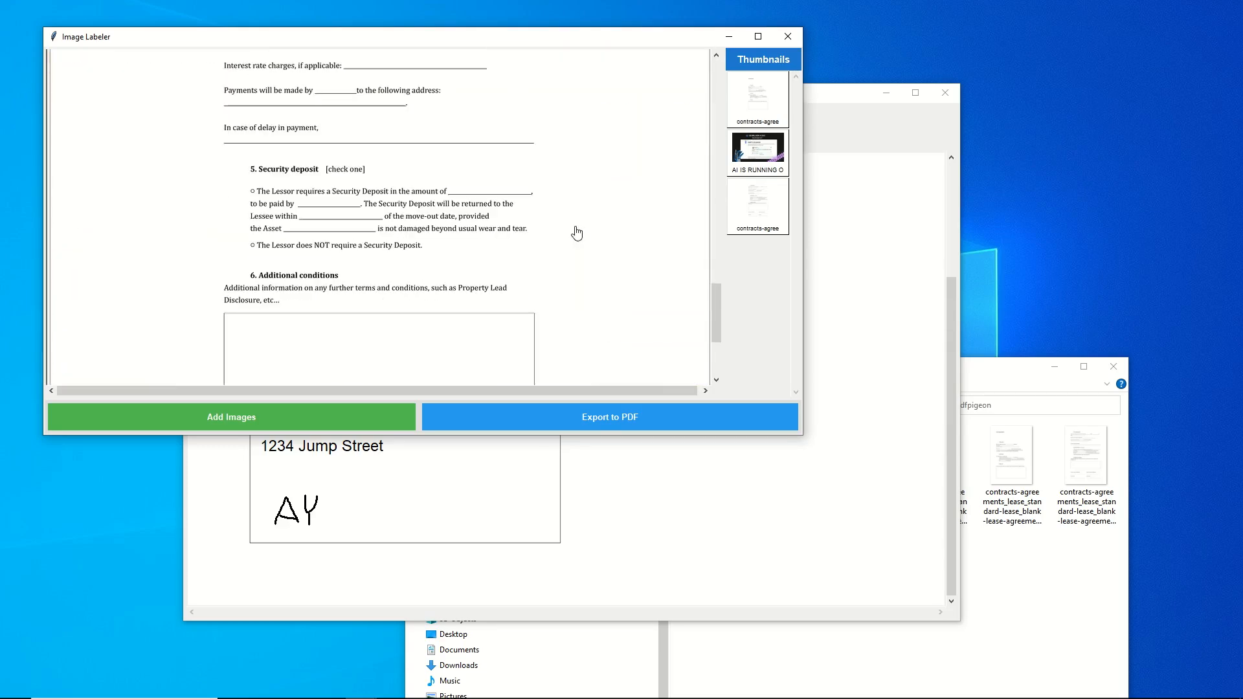
scroll(576, 231, up, 12)
scroll(576, 231, down, 5)
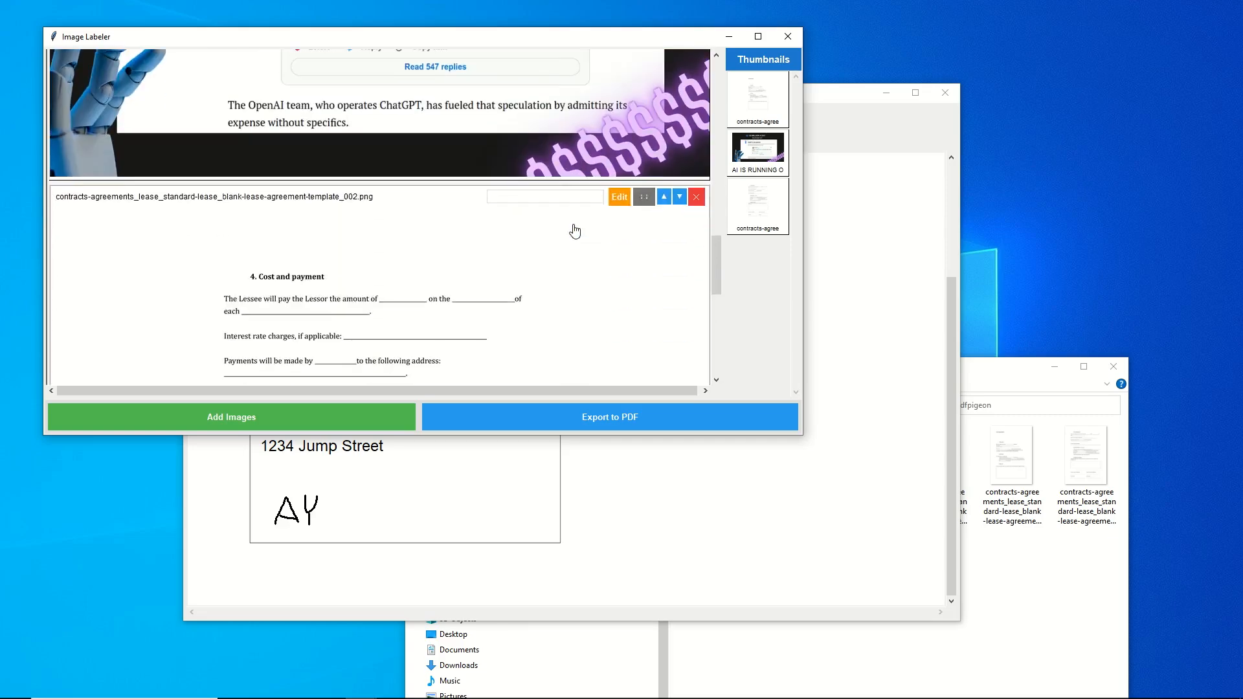
scroll(586, 200, up, 1)
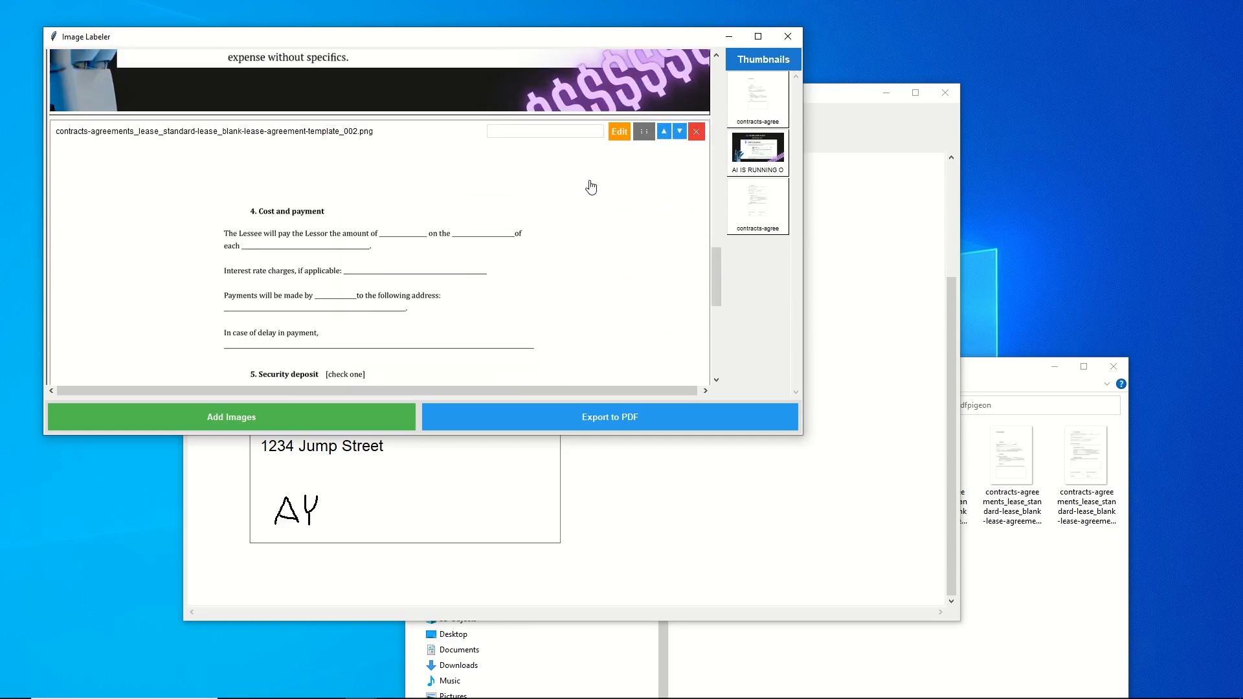
click(619, 133)
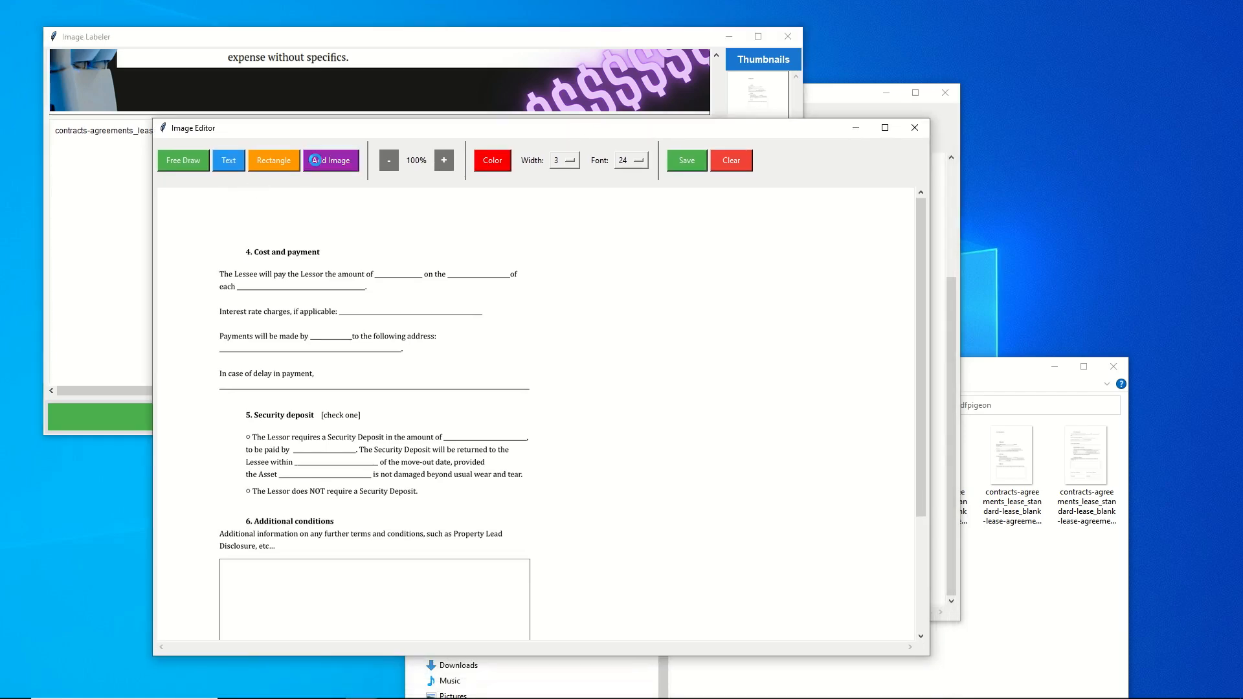
click(316, 160)
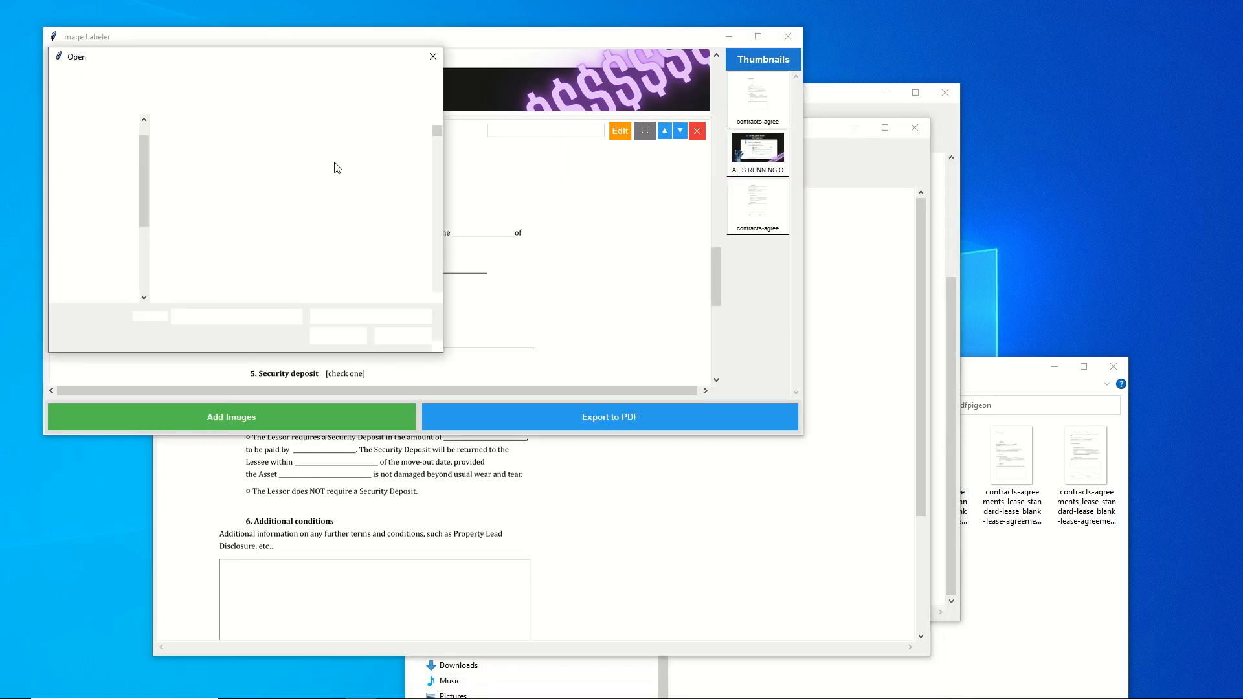
double_click(268, 237)
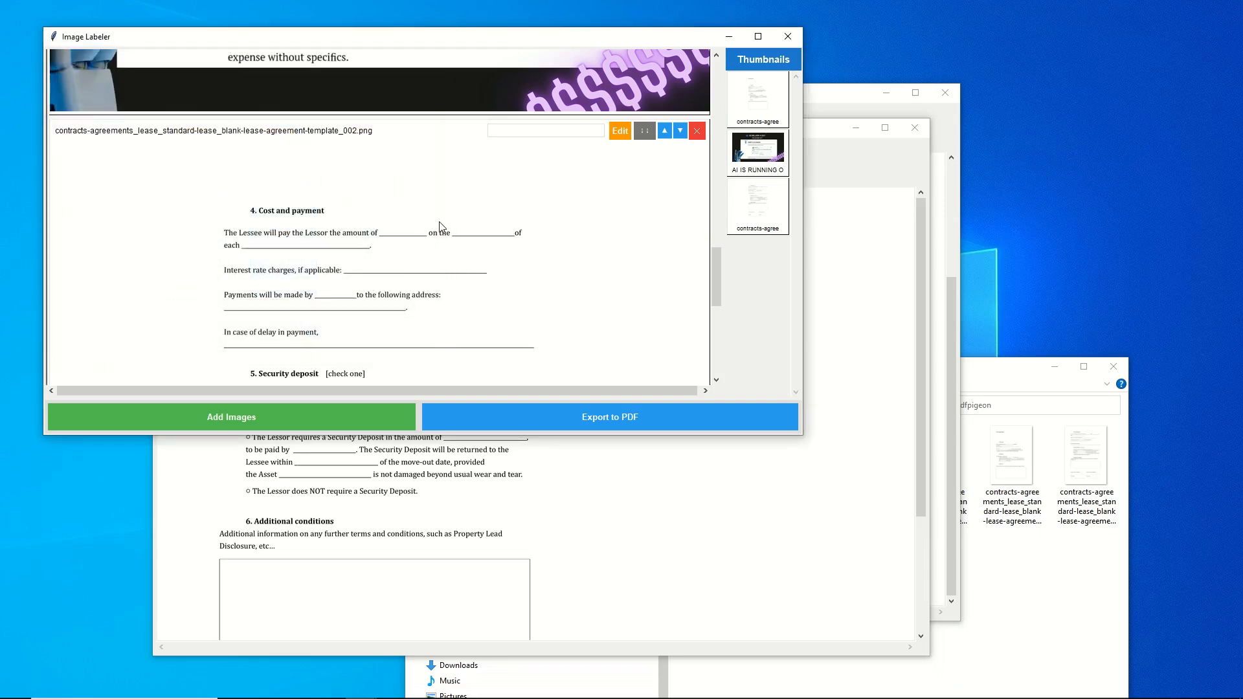
Step: Shrink the inserted picture, fit it inside the right part of the "Additional conditions" box, and save the edited page
click(611, 561)
mouse_move(568, 425)
mouse_down()
mouse_move(589, 318)
mouse_move(557, 259)
mouse_move(505, 246)
mouse_move(494, 542)
mouse_up()
scroll(583, 466, down, 3)
drag(451, 408, 650, 596)
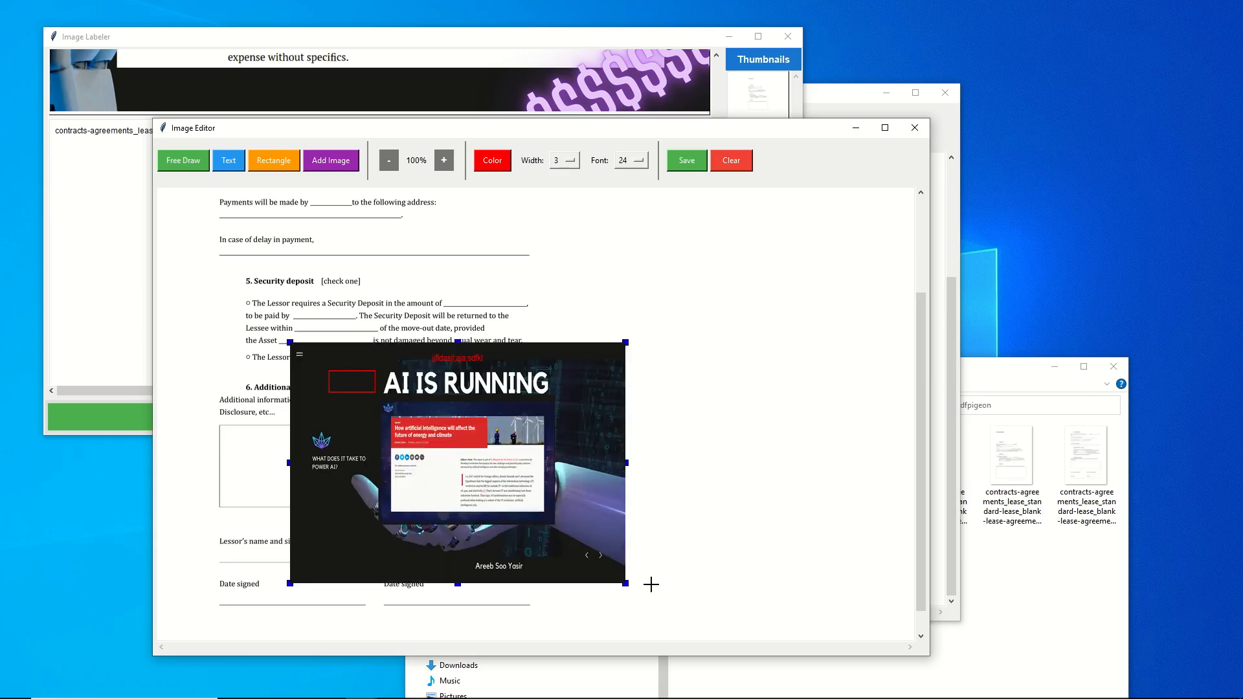
drag(656, 327, 497, 448)
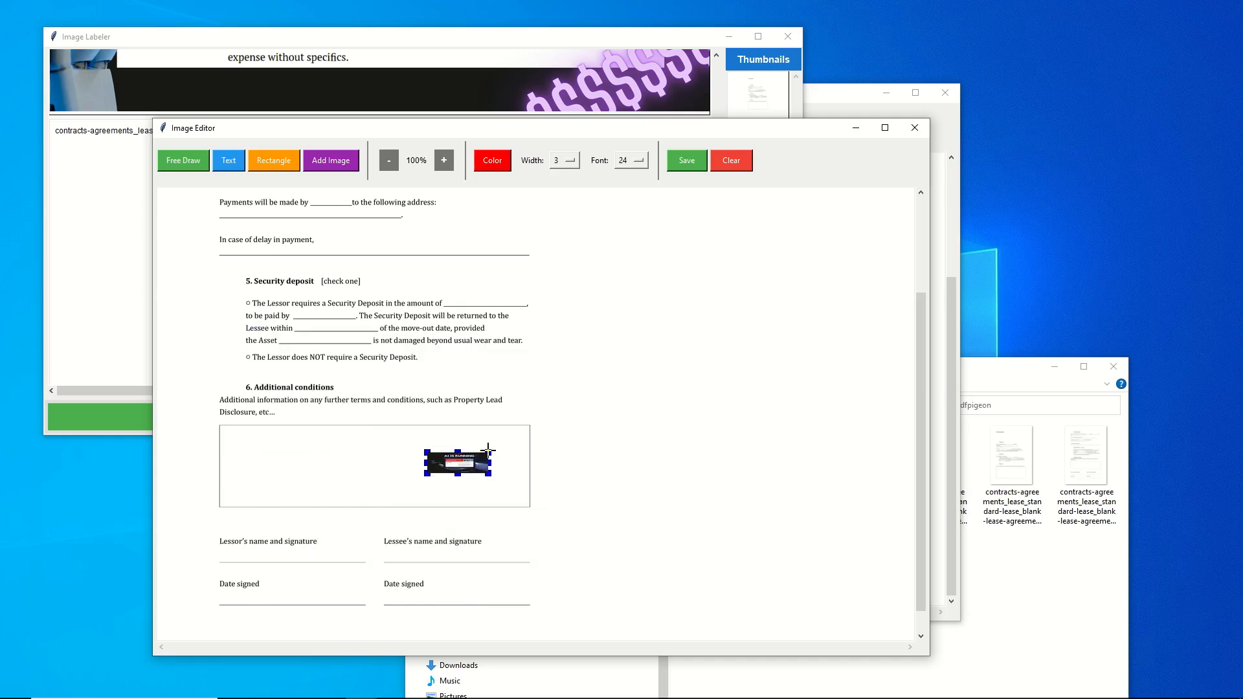
mouse_move(492, 447)
mouse_down()
mouse_move(518, 436)
mouse_move(478, 449)
mouse_up()
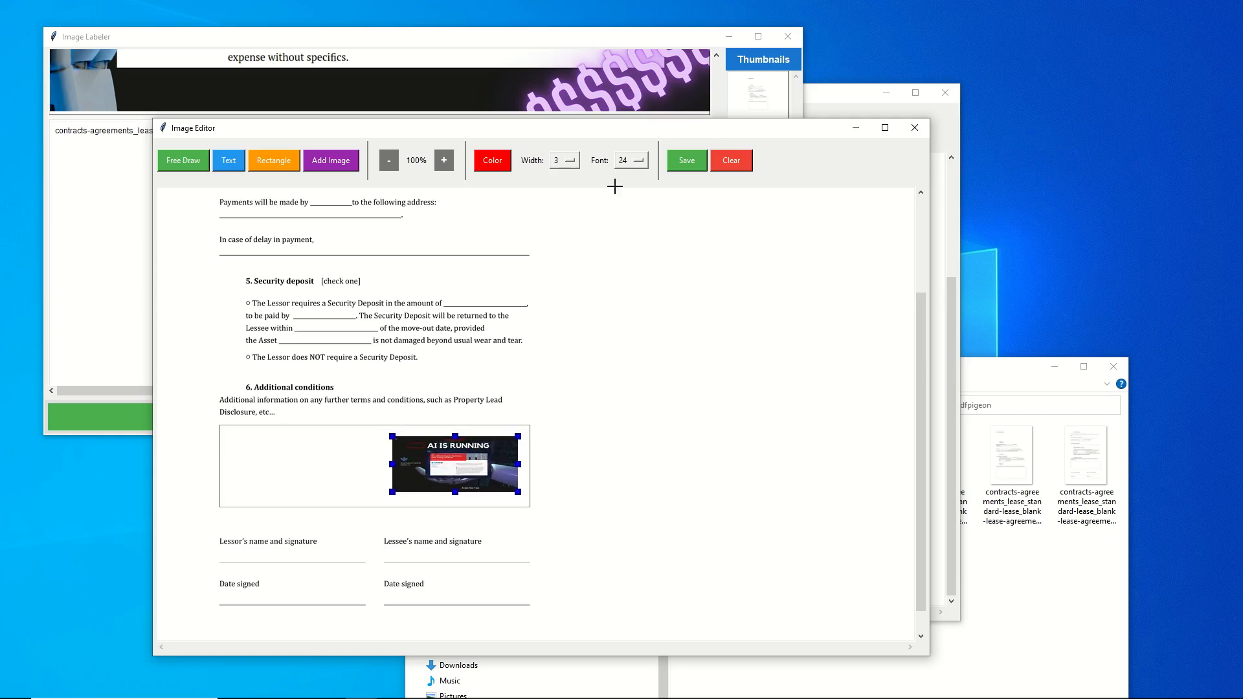
click(683, 165)
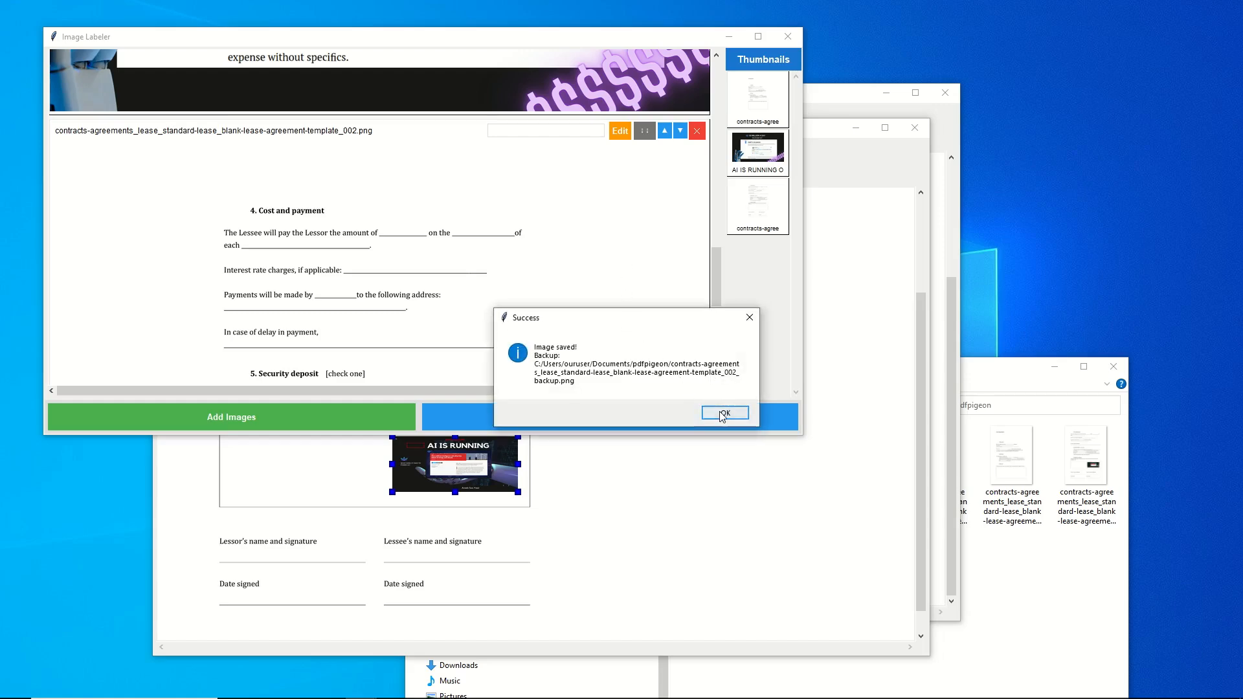
click(723, 415)
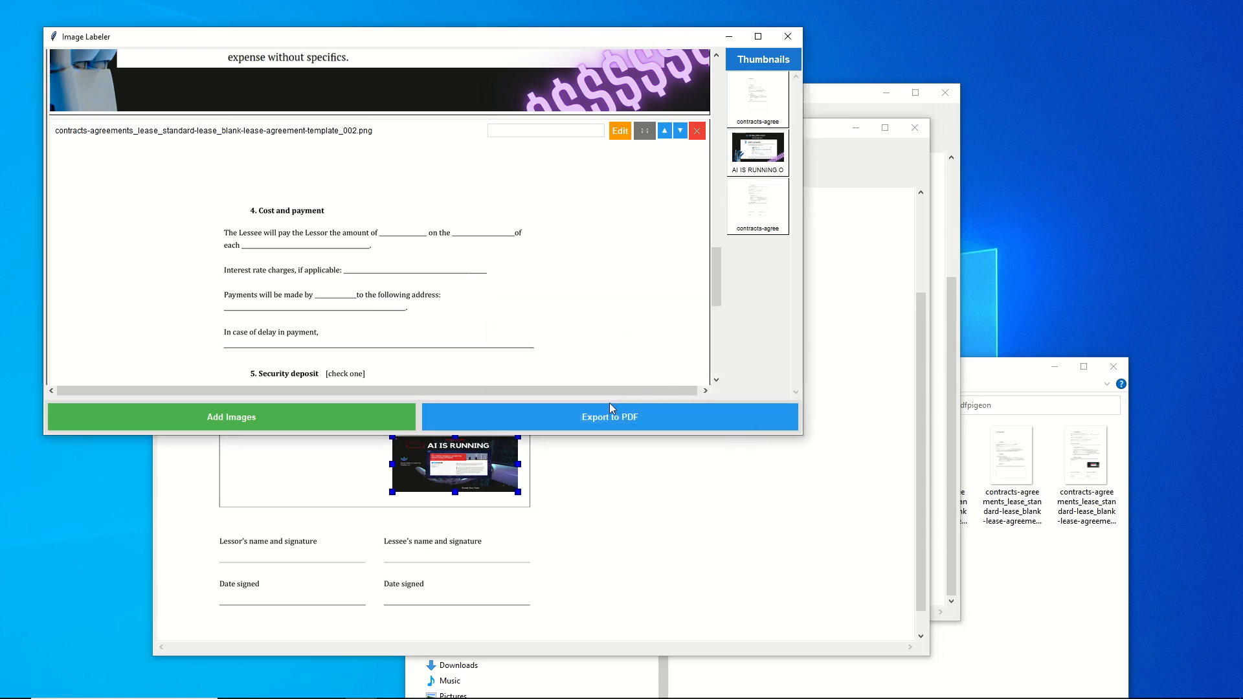
Step: Review the saved lease pages and move the "Image 1" page below the second lease page
scroll(600, 270, down, 7)
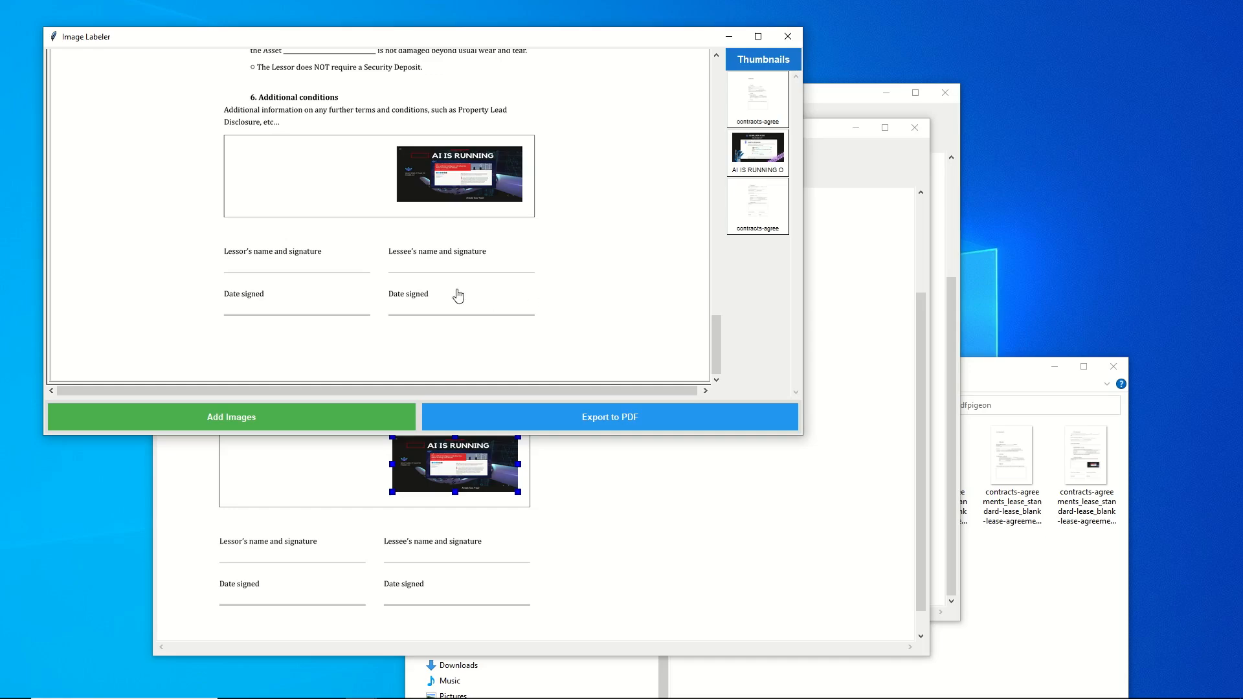
scroll(459, 296, up, 15)
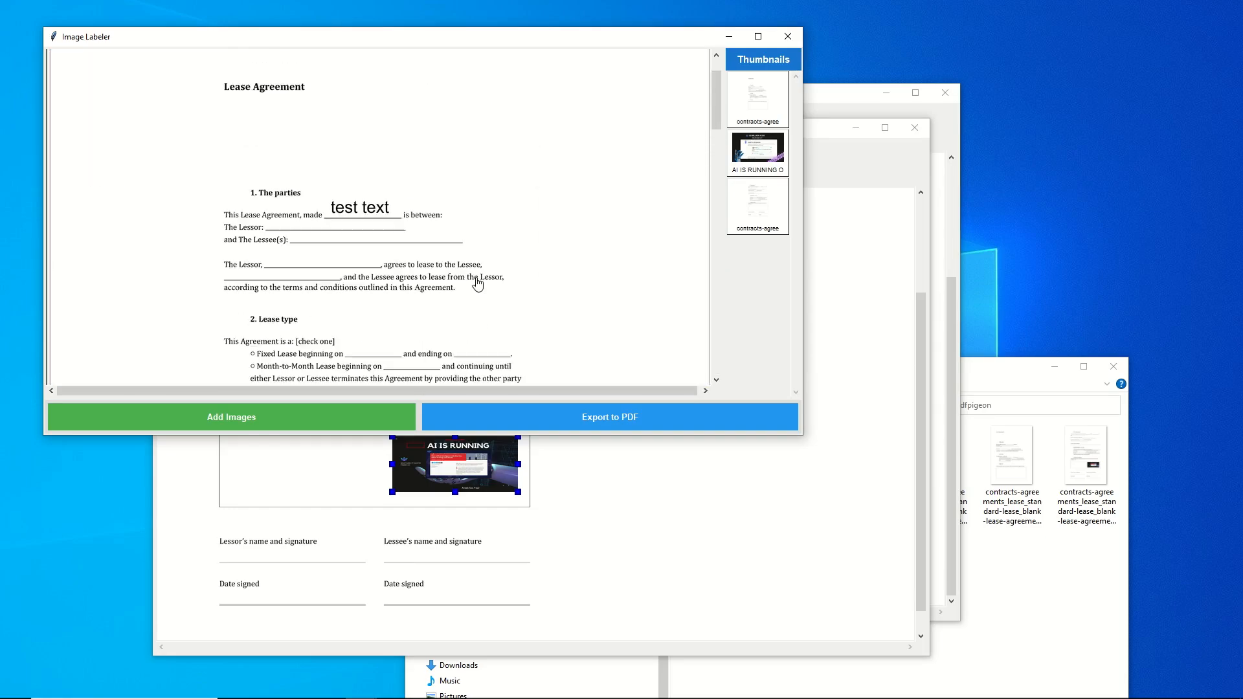
scroll(661, 203, up, 2)
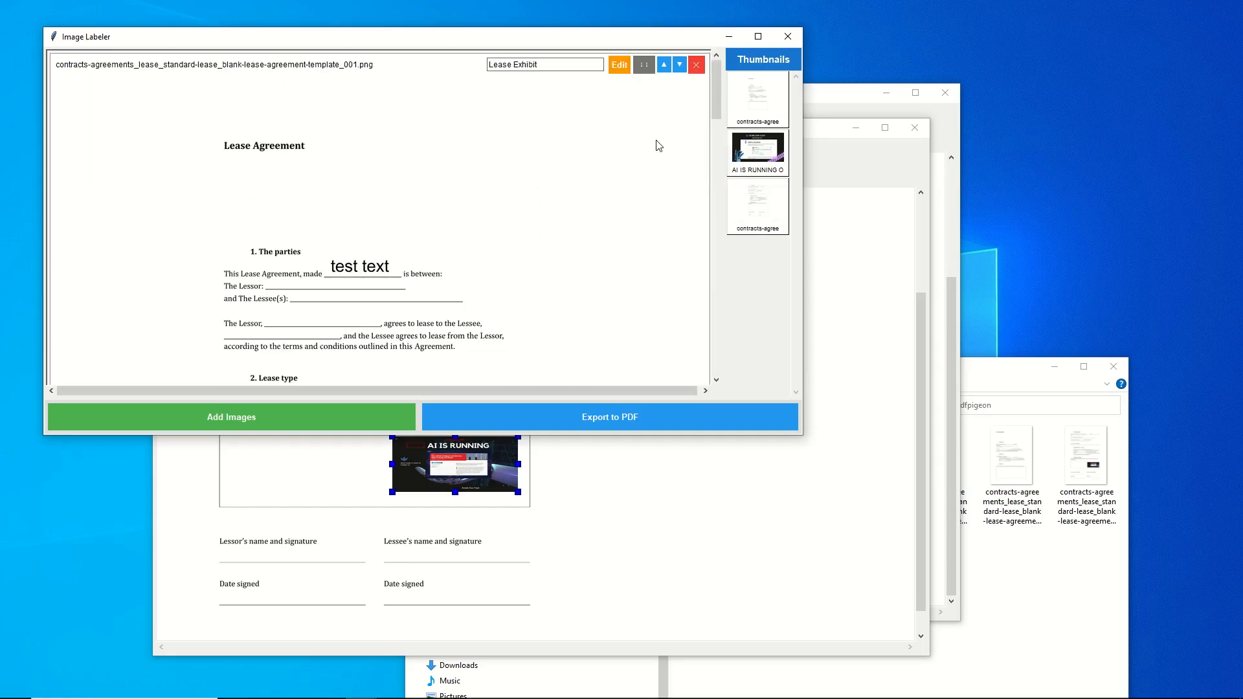
scroll(655, 181, down, 6)
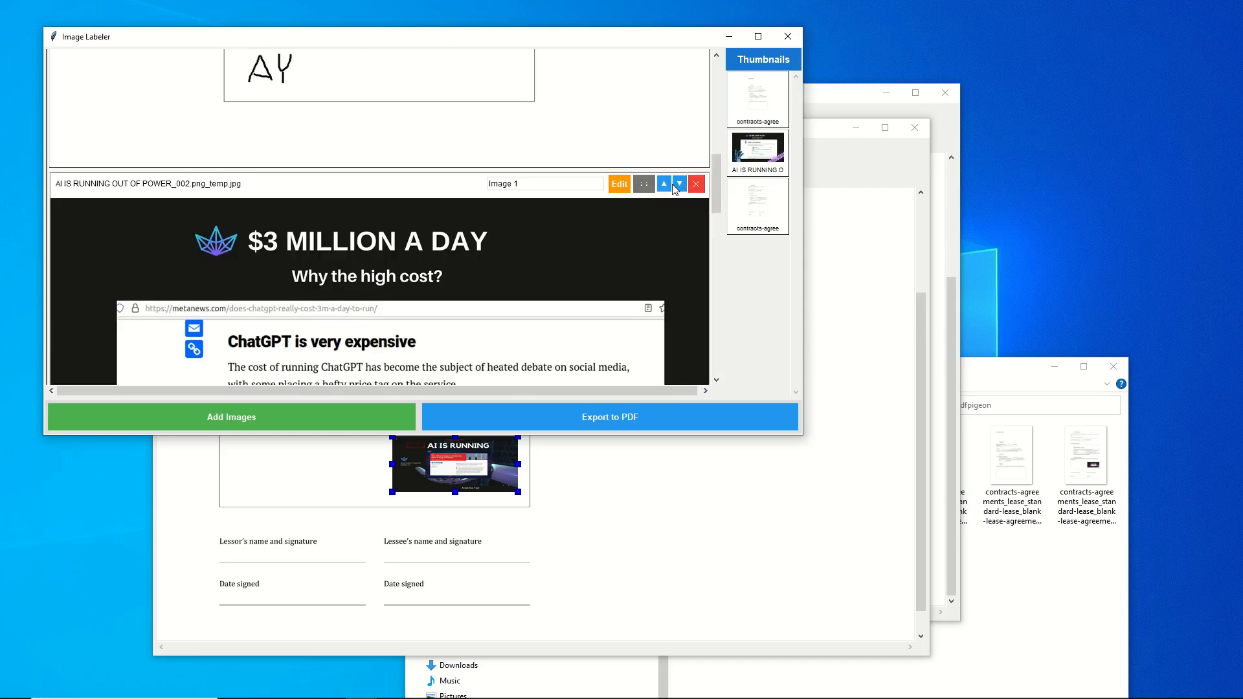
click(679, 184)
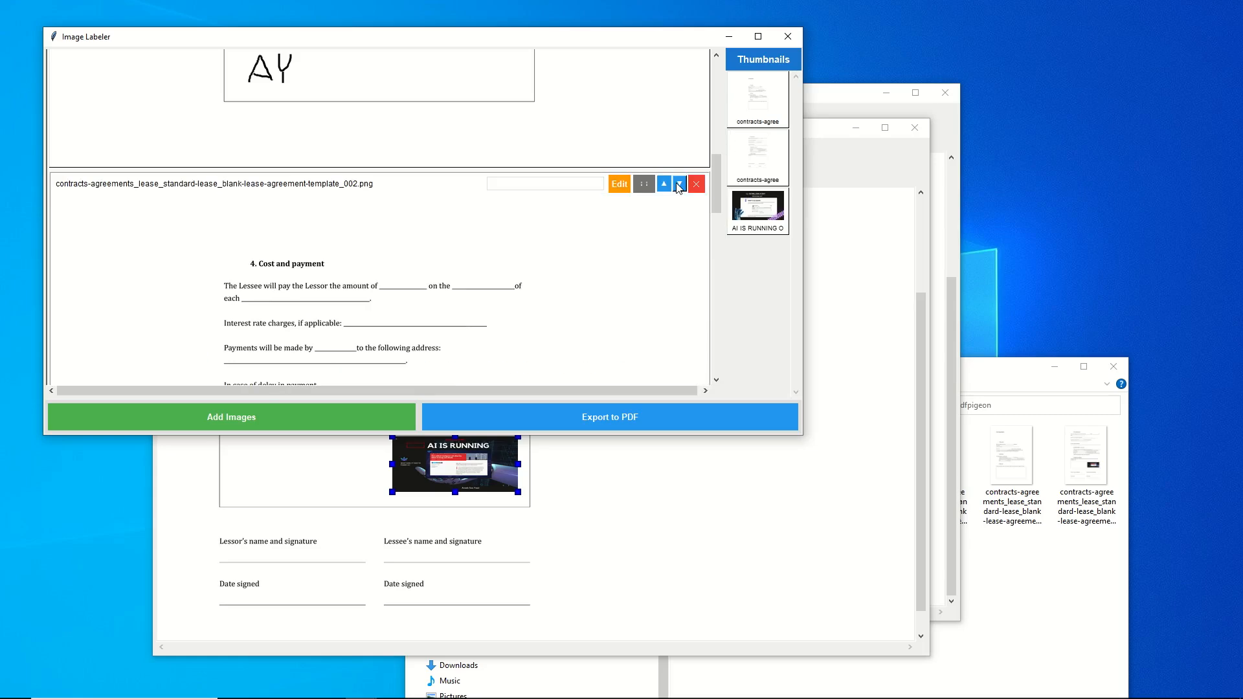
Step: Look through the reordered pages, checking their order, labels and annotations from the first lease page to "Image 1"
click(757, 101)
click(751, 213)
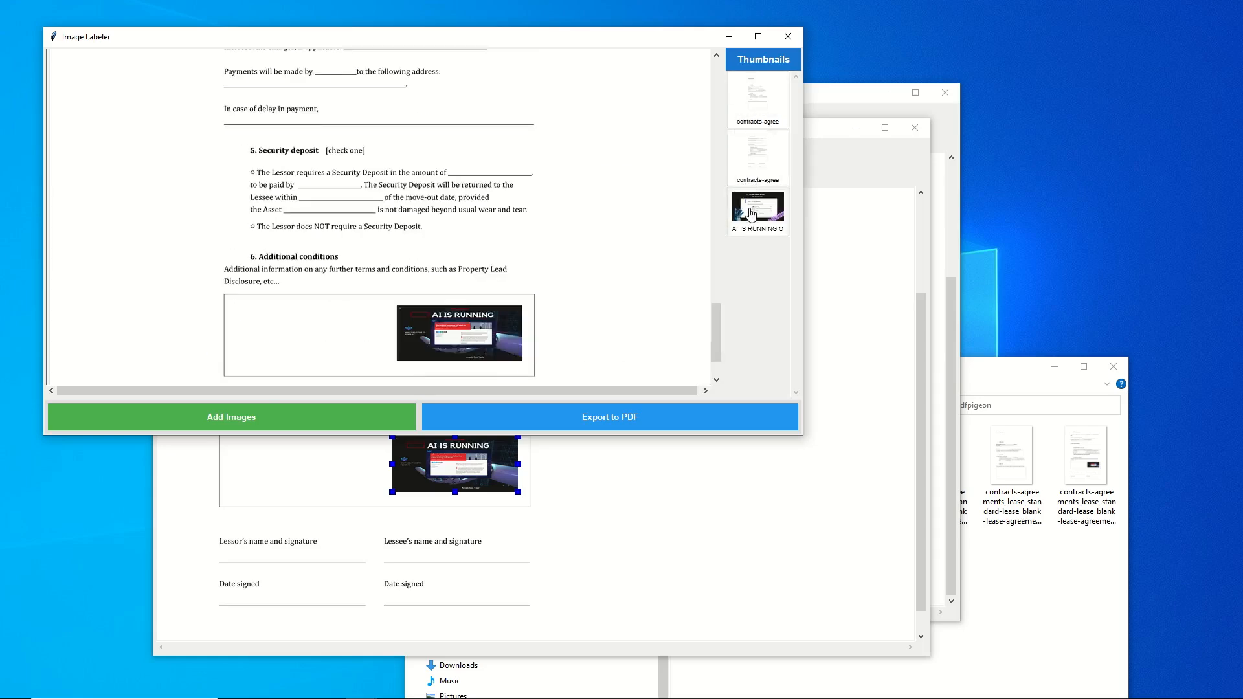
scroll(596, 301, up, 3)
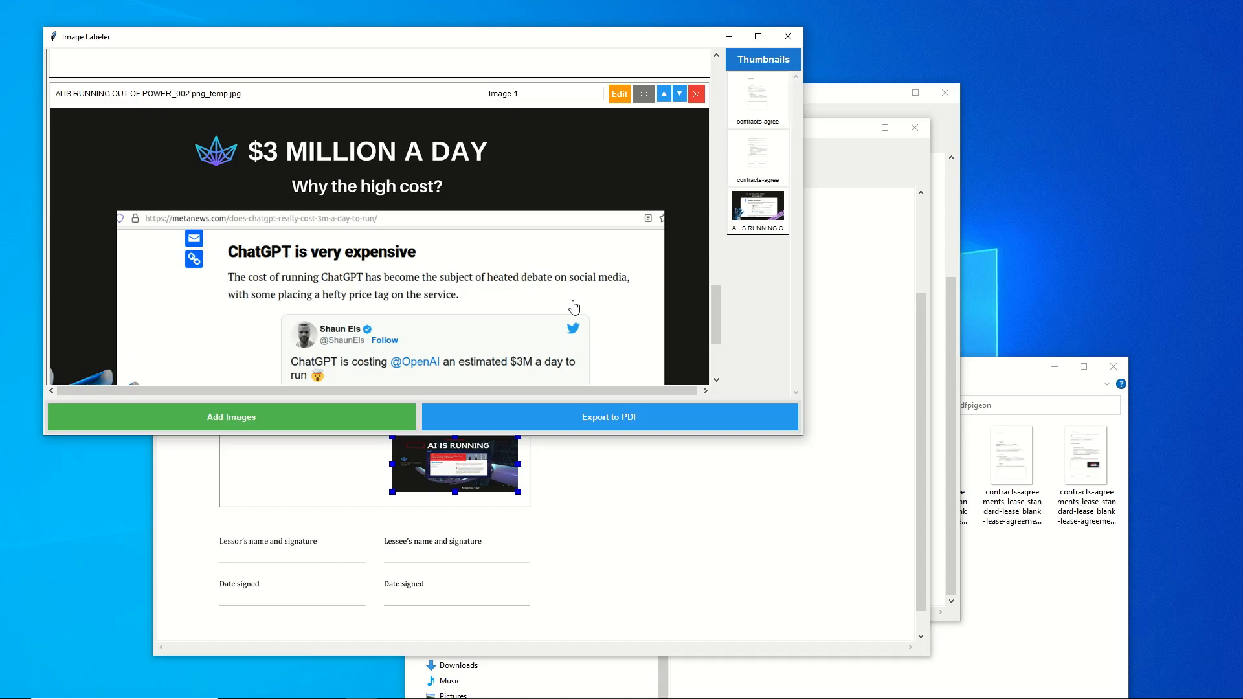
scroll(574, 307, down, 3)
scroll(574, 306, up, 3)
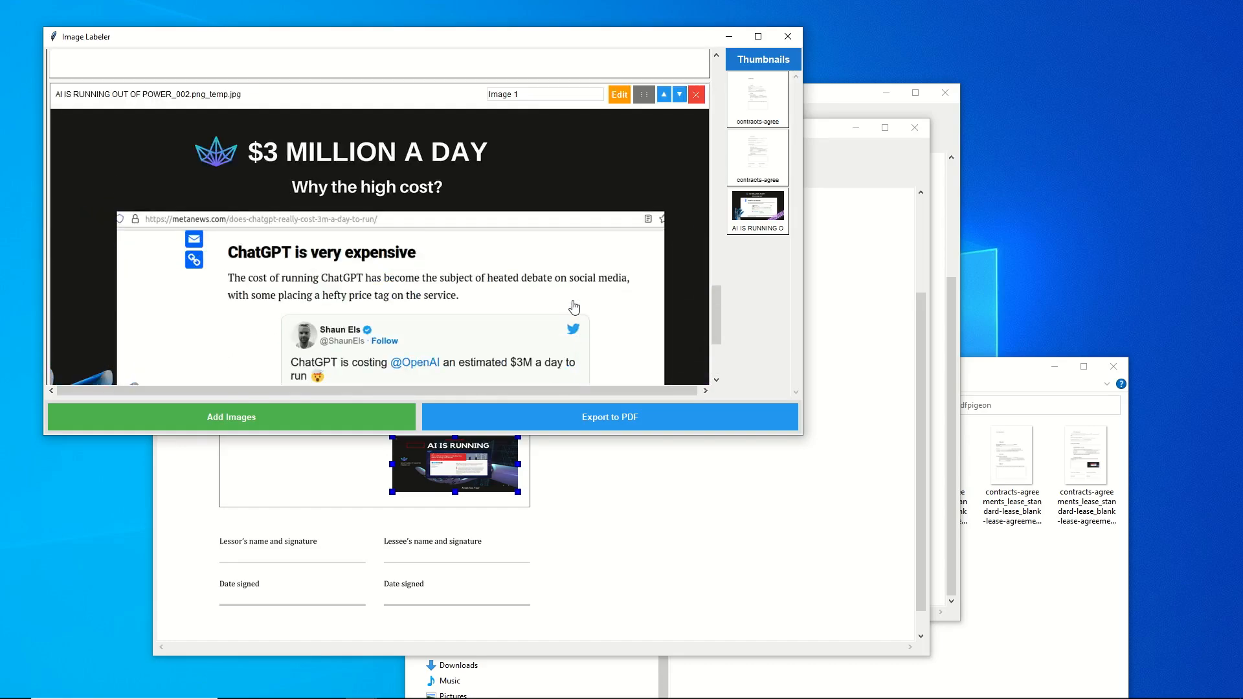
scroll(575, 307, up, 3)
scroll(574, 307, up, 15)
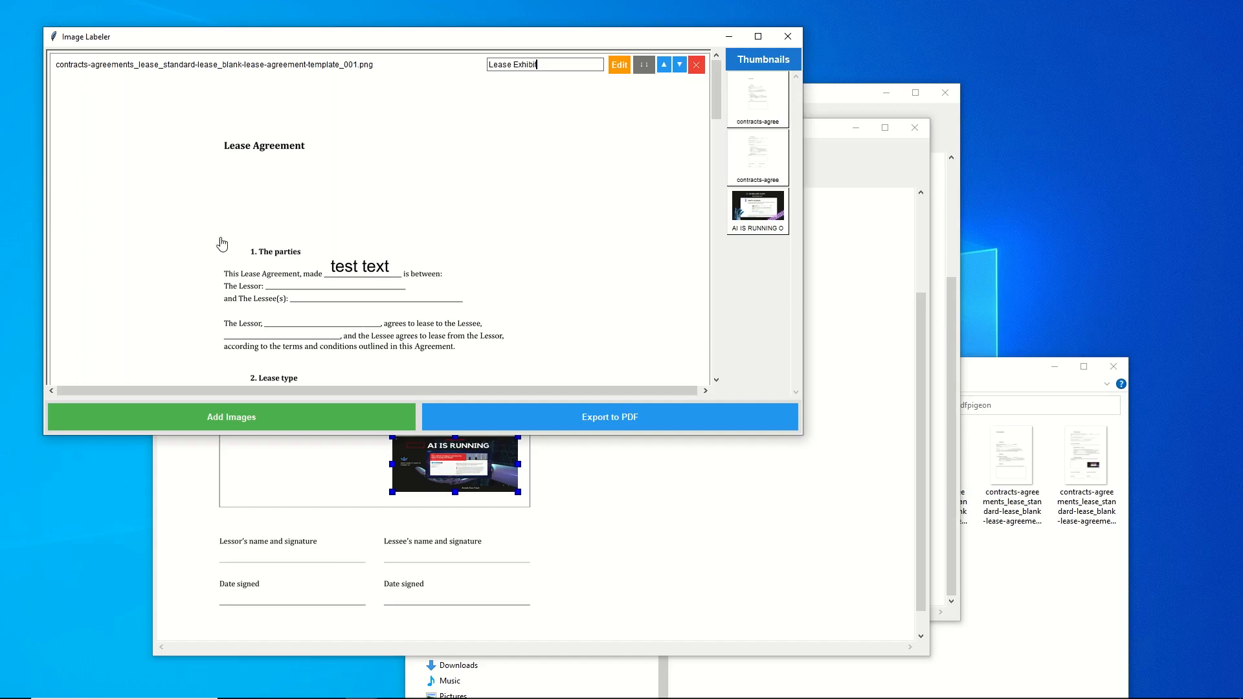
scroll(295, 245, down, 3)
scroll(297, 239, down, 1)
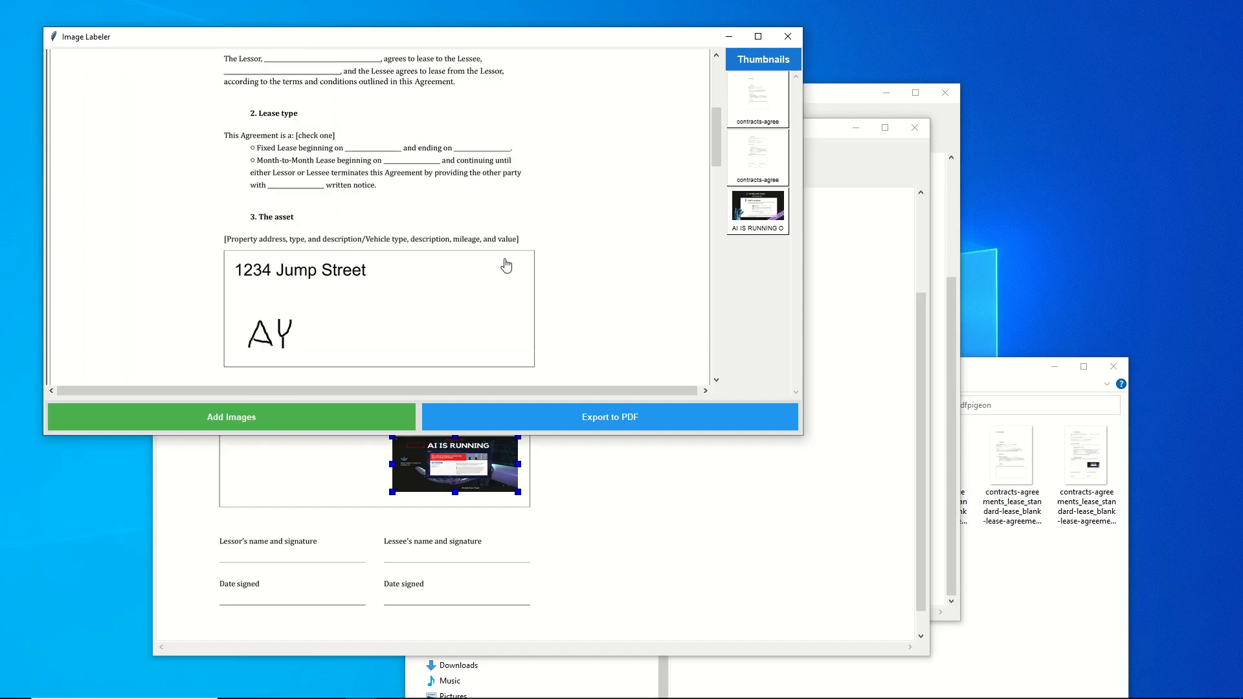
scroll(506, 264, down, 12)
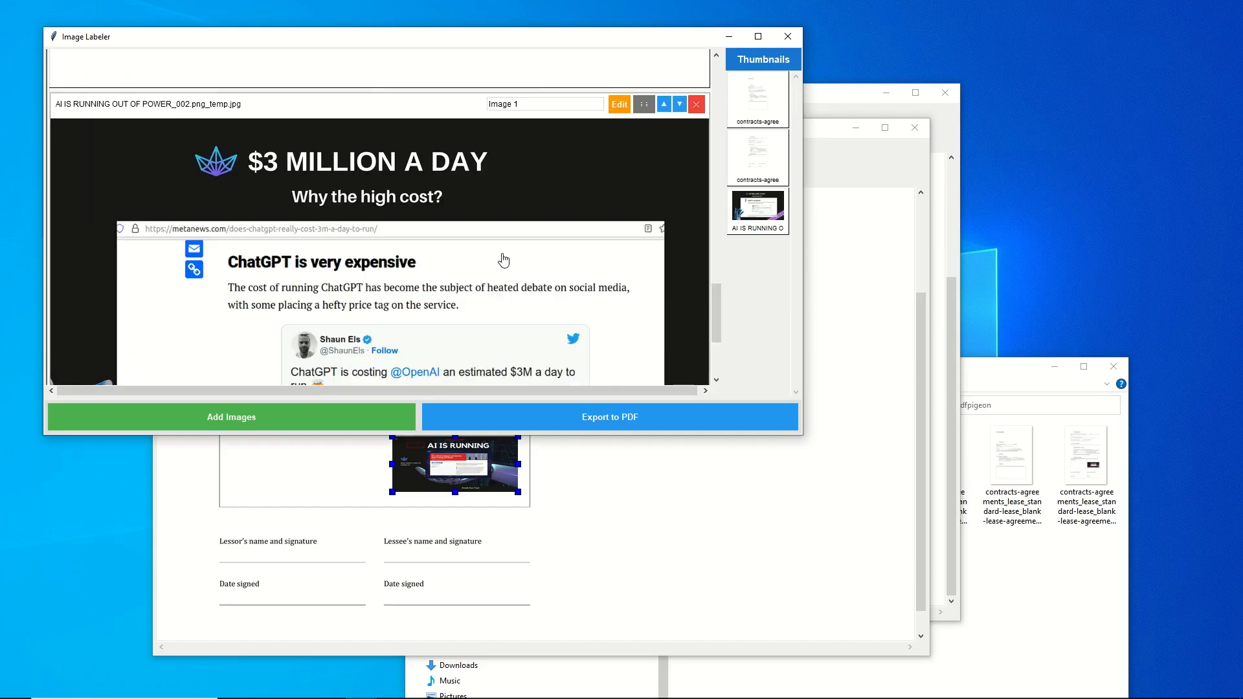
scroll(504, 260, down, 5)
Step: Export the pages to PDF in the pdfpigeon folder under the name "testpdf"
click(603, 417)
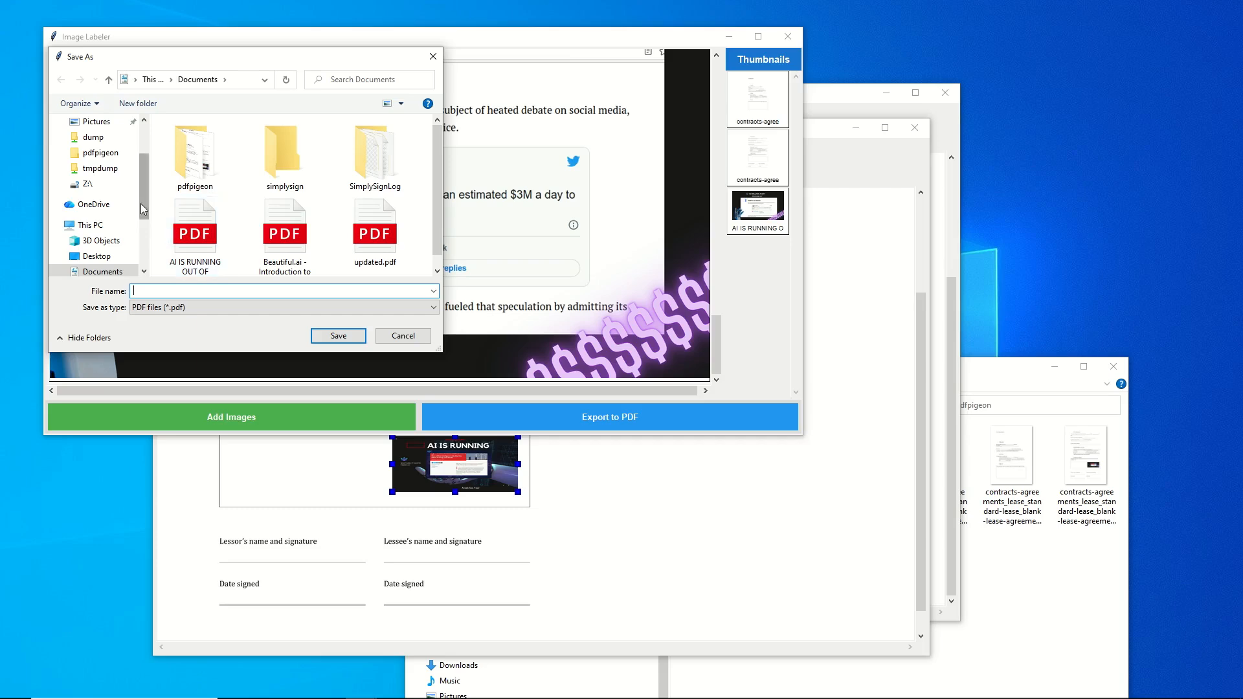
click(106, 158)
click(177, 287)
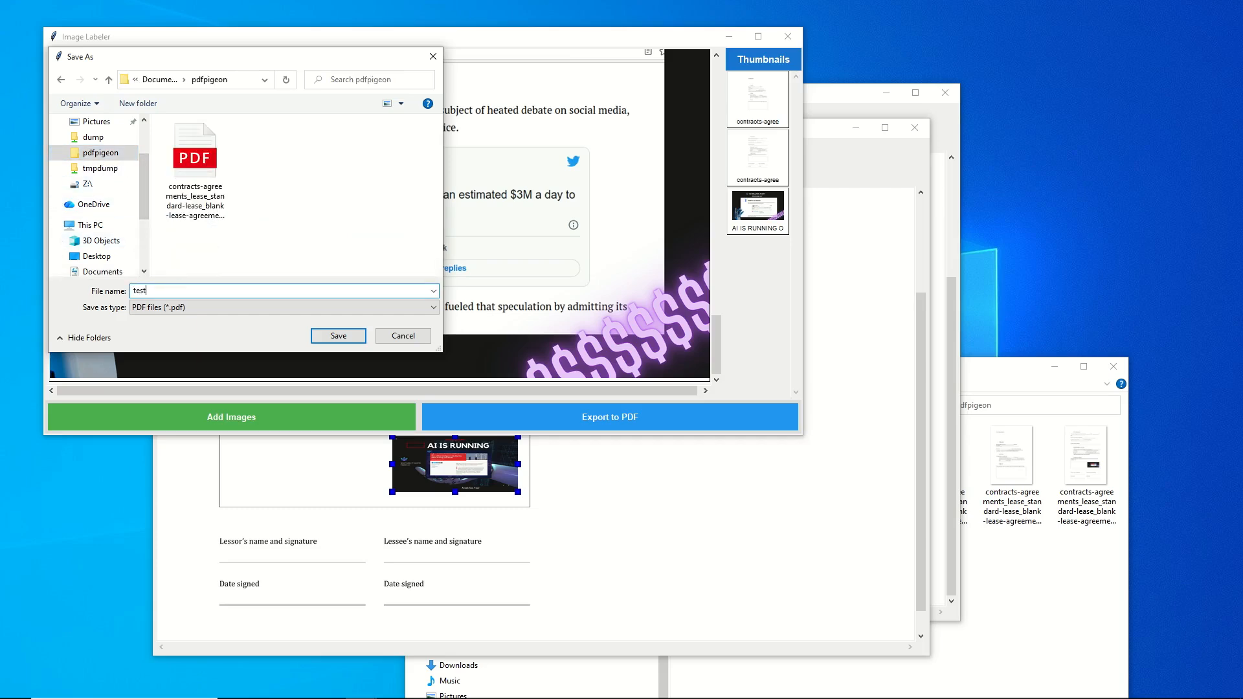
key(Return)
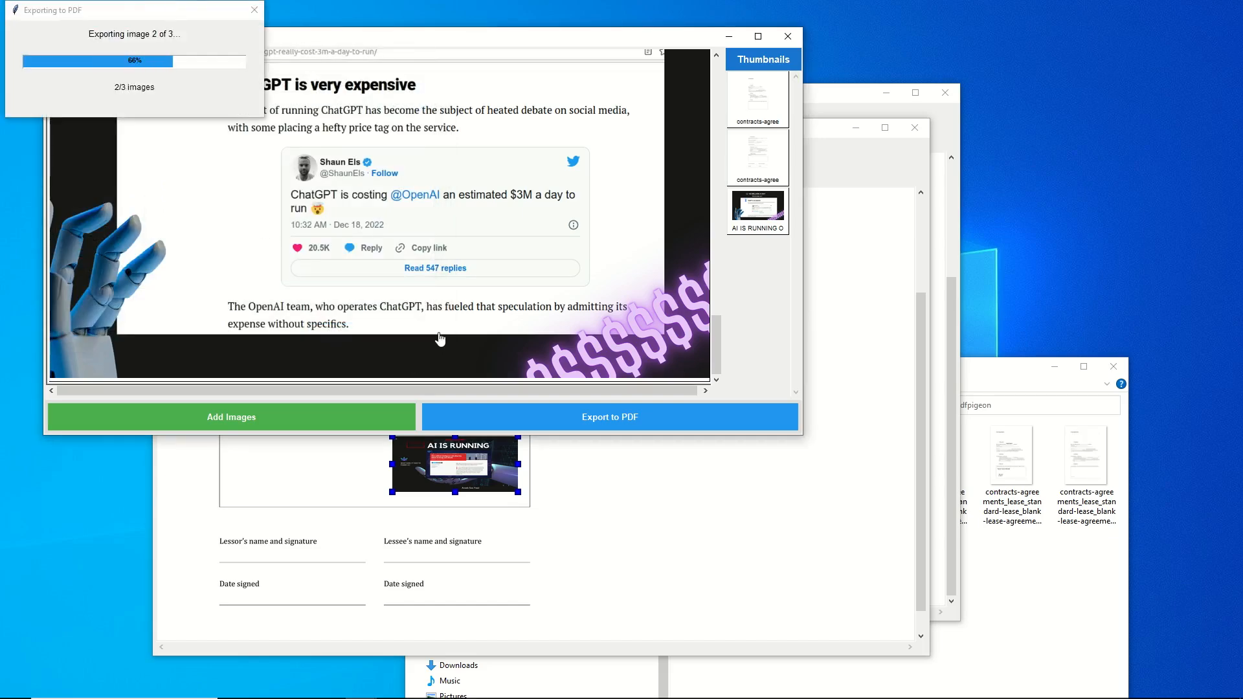
Step: Open the exported testpdf.pdf in the browser and review the labels, annotations and inserted picture on its pages
click(1046, 639)
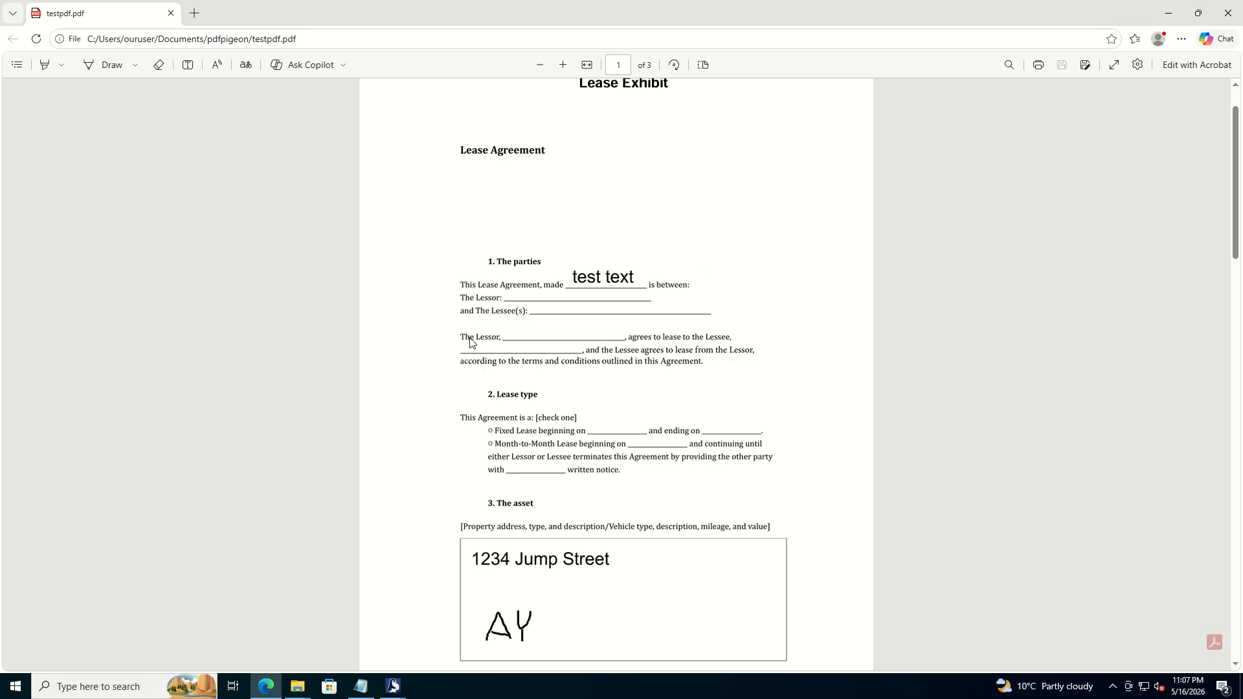
scroll(468, 193, up, 1)
scroll(461, 186, down, 10)
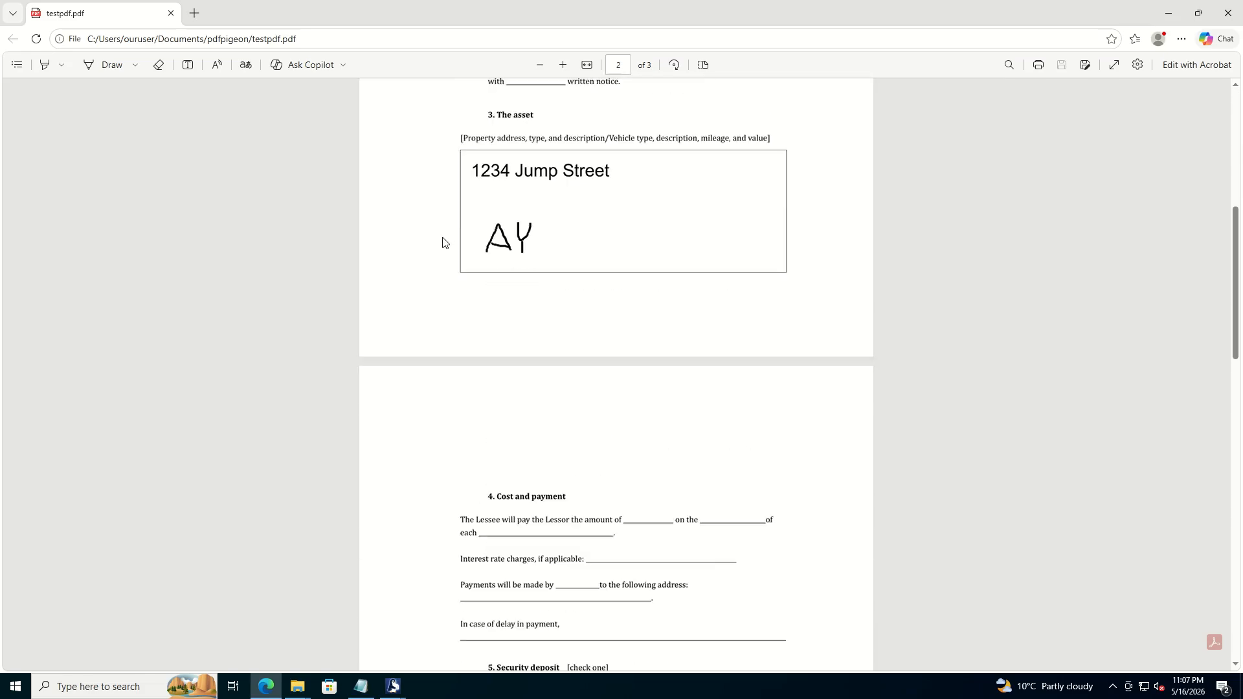
scroll(474, 289, down, 12)
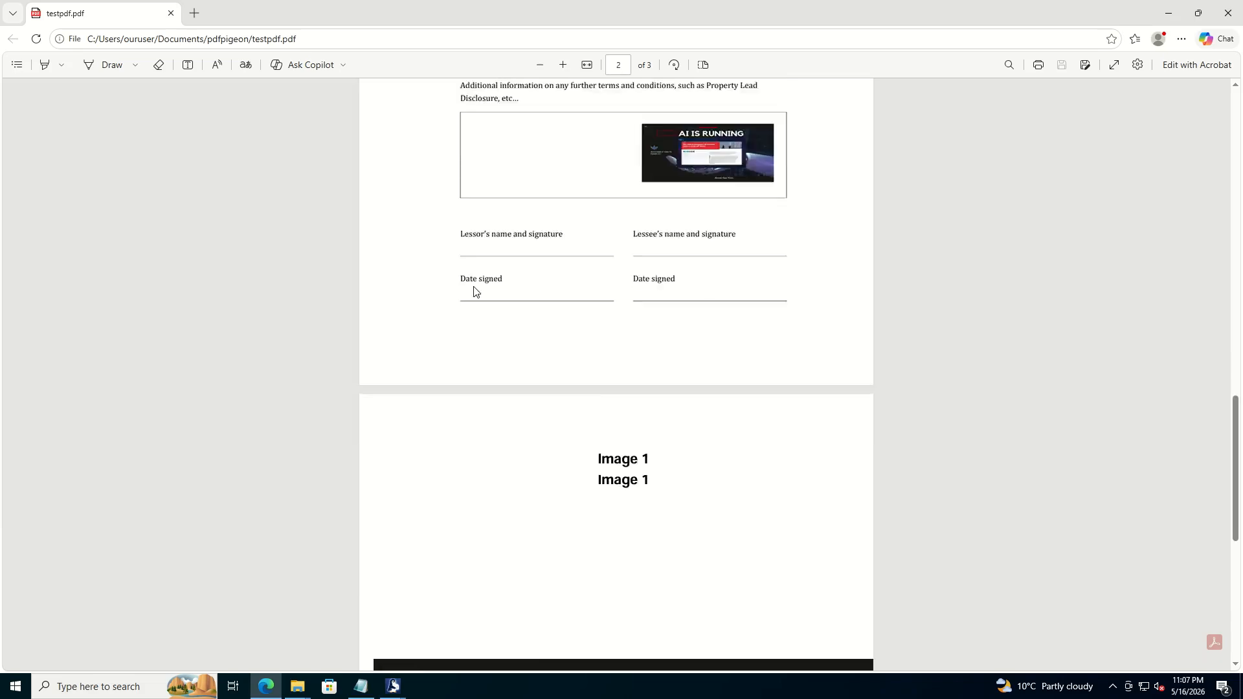
scroll(626, 220, up, 17)
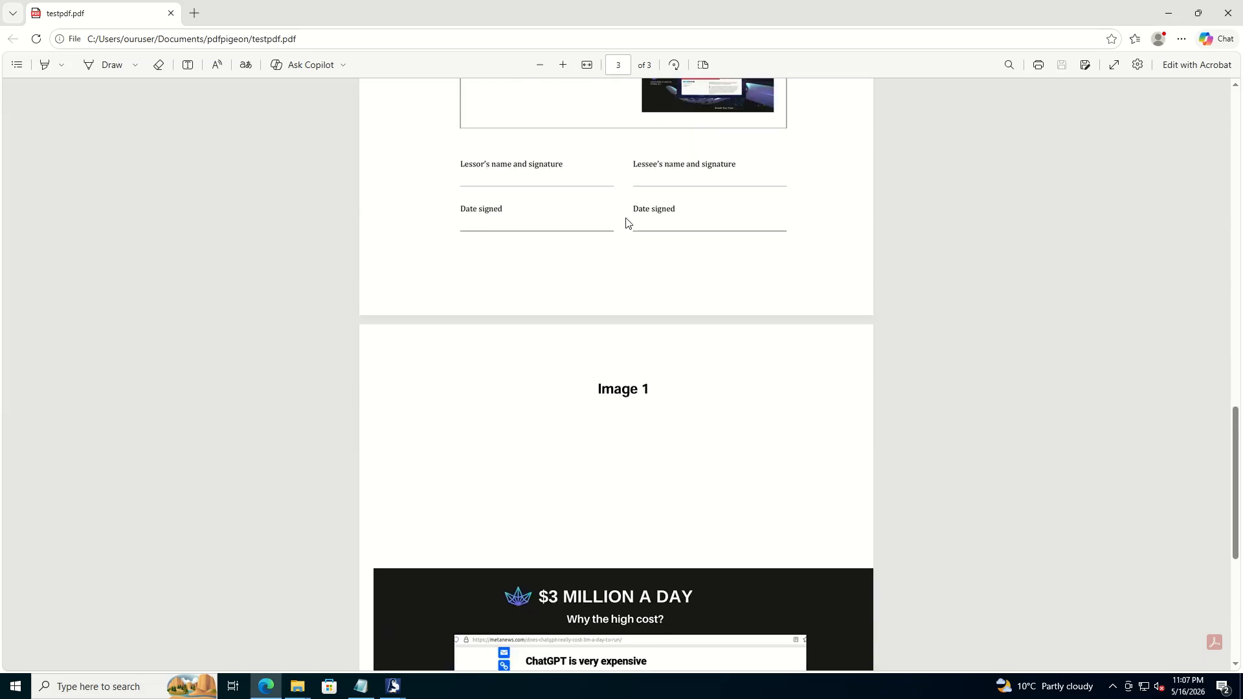
scroll(623, 234, up, 5)
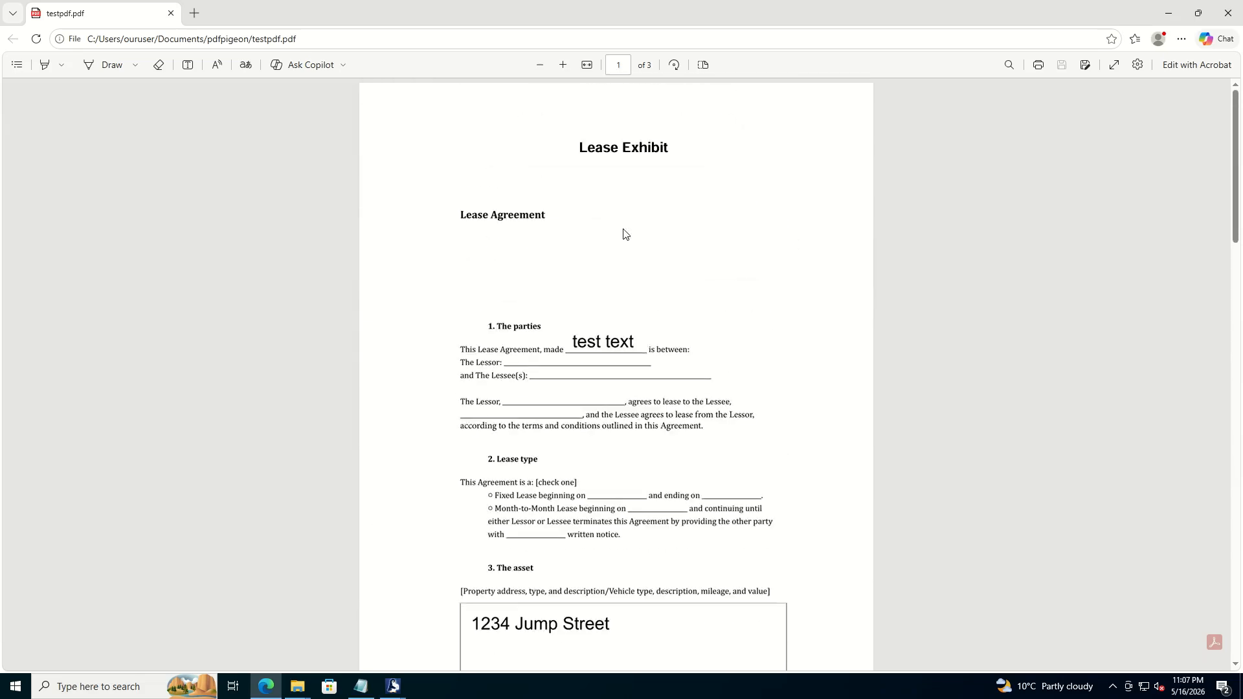